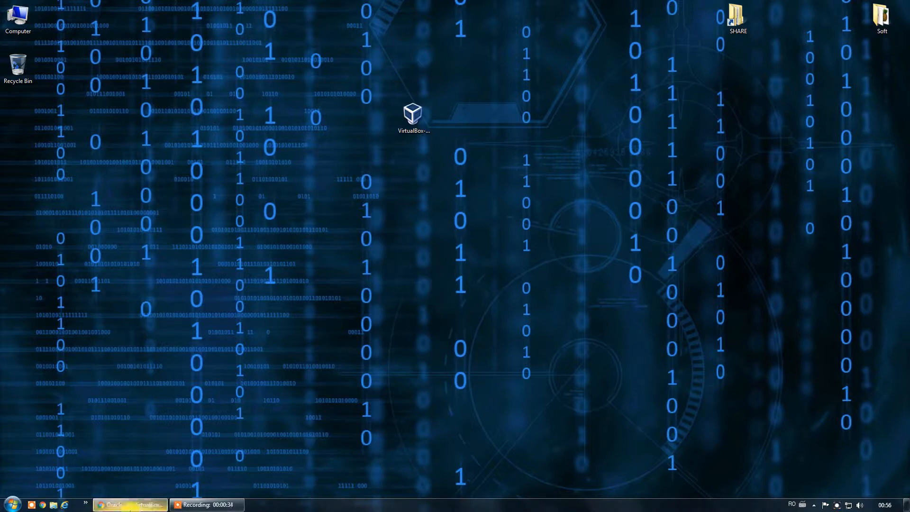
# - Look at the VirtualBox 5.2 platform packages on the virtualbox.org downloads page and close the browser
pyautogui.click(143, 491)
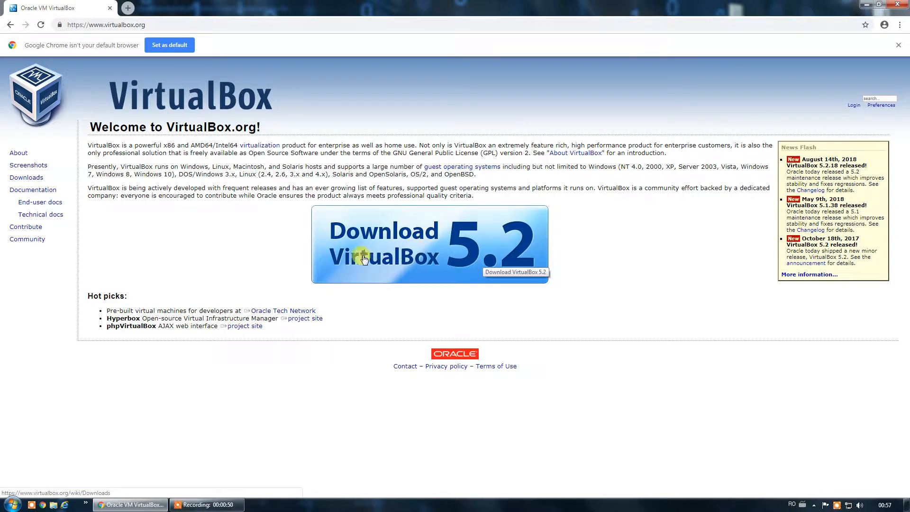
pyautogui.click(442, 255)
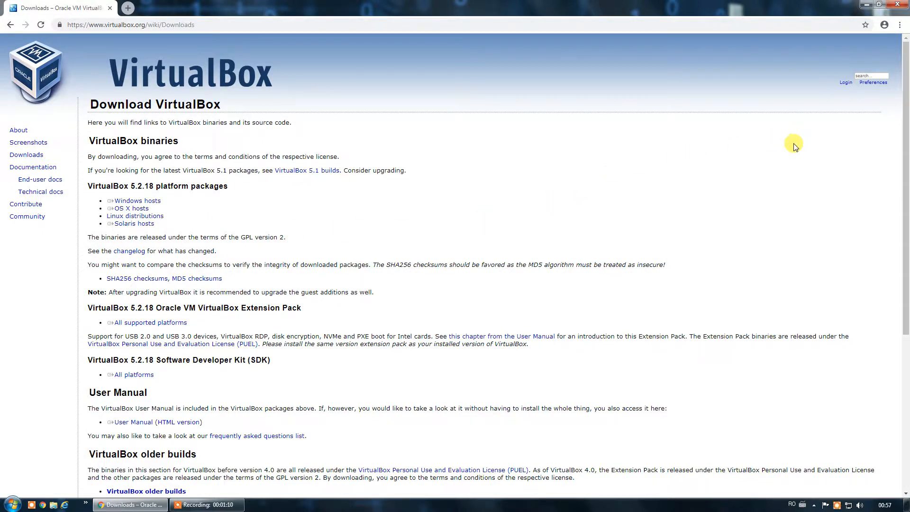
pyautogui.click(902, 9)
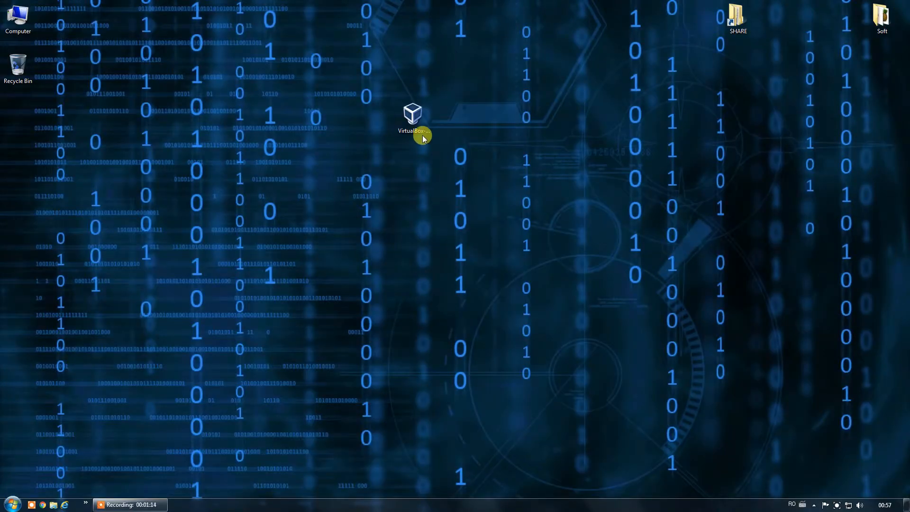
# - Install Oracle VM VirtualBox 5.2.18 from the desktop installer with the default features and shortcuts, starting it after installation
pyautogui.moveTo(421, 141); pyautogui.dragTo(457, 190)
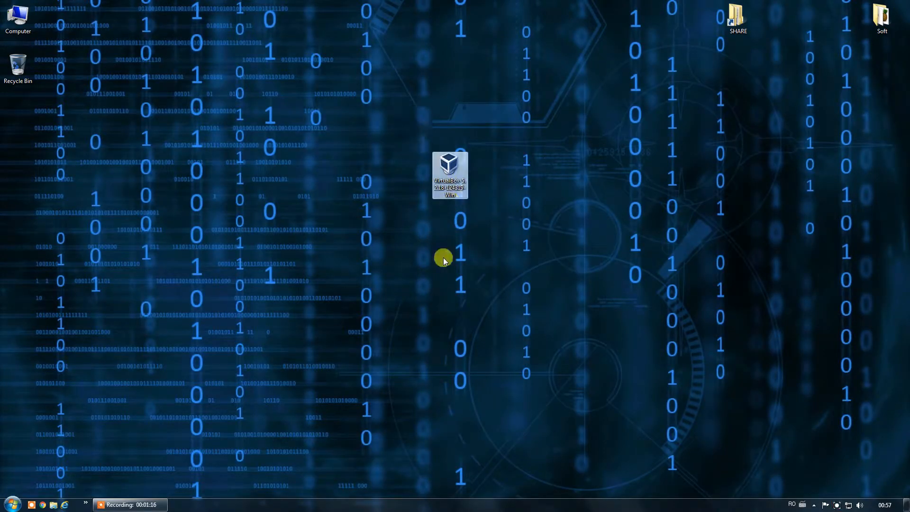
pyautogui.doubleClick(451, 169)
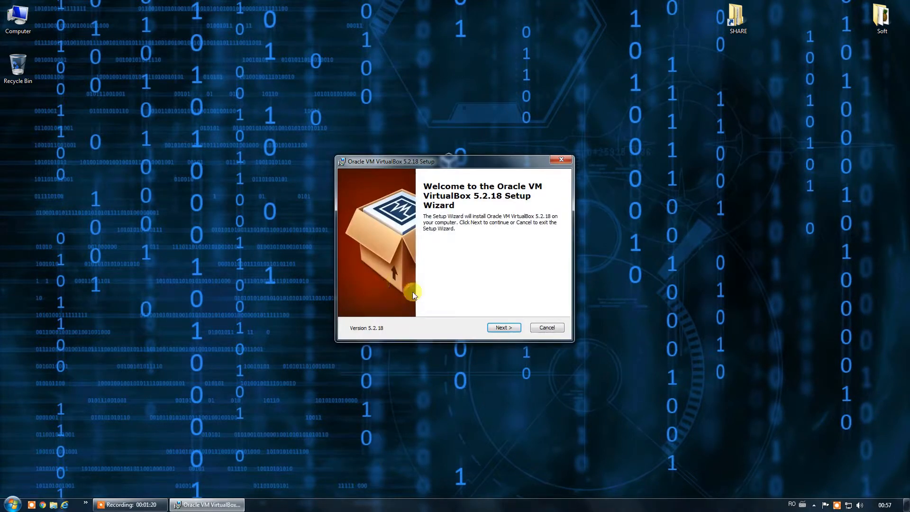
pyautogui.click(504, 328)
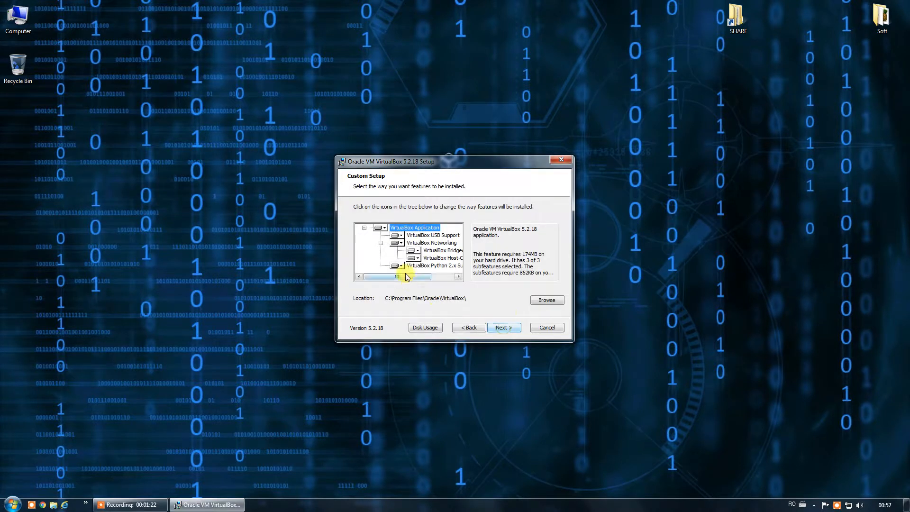
pyautogui.click(506, 328)
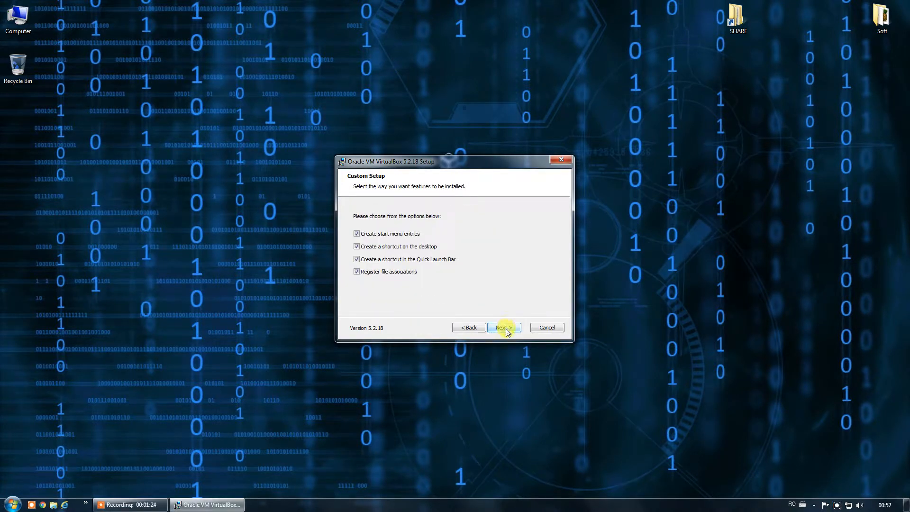
pyautogui.click(505, 329)
pyautogui.click(505, 329)
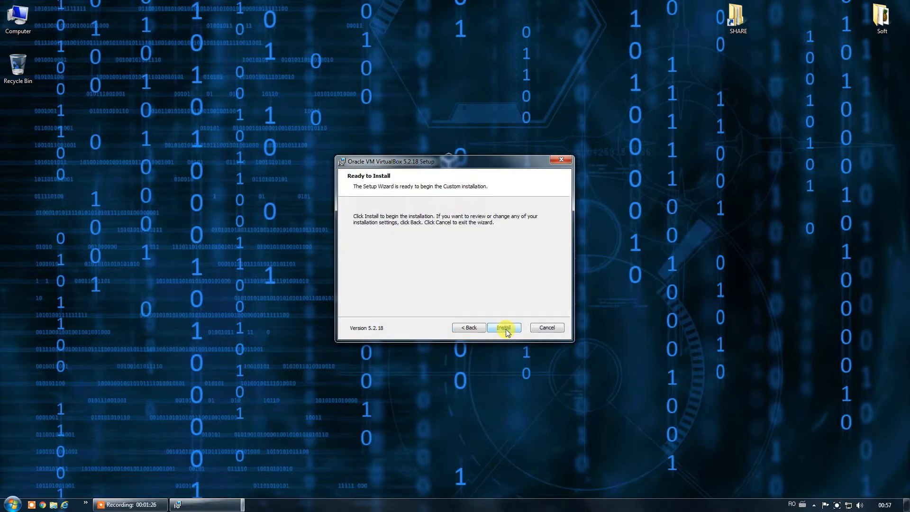
pyautogui.click(504, 328)
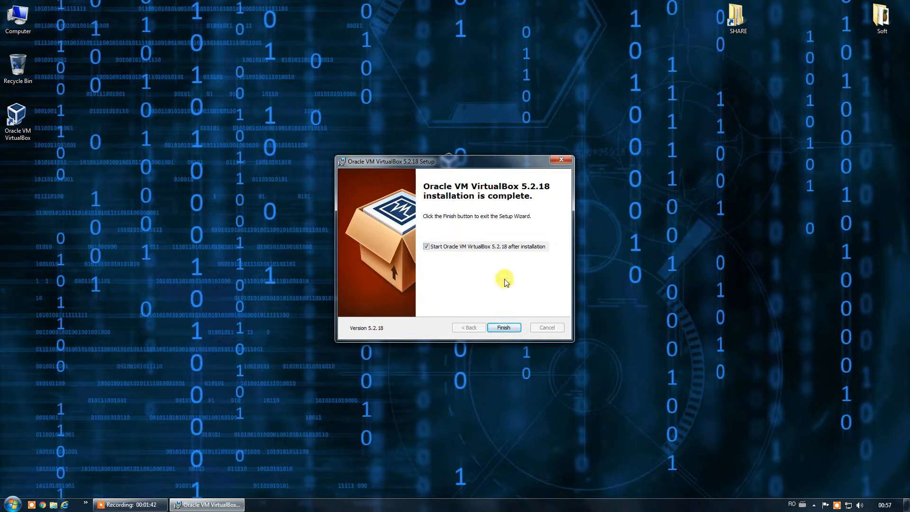
pyautogui.click(505, 327)
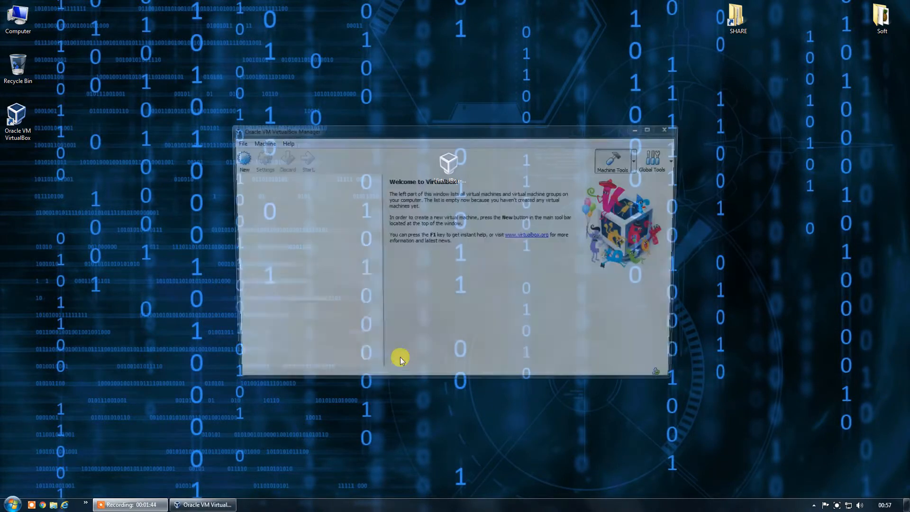
# - Begin a new virtual machine named "Windows 10 Pro" for Windows 10 (64-bit) with 4096 MB of memory
pyautogui.click(236, 159)
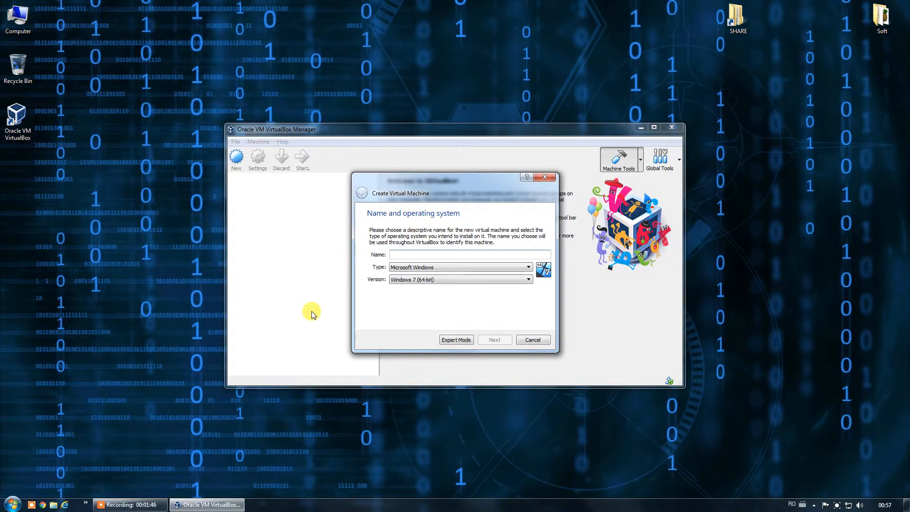
pyautogui.write('W')
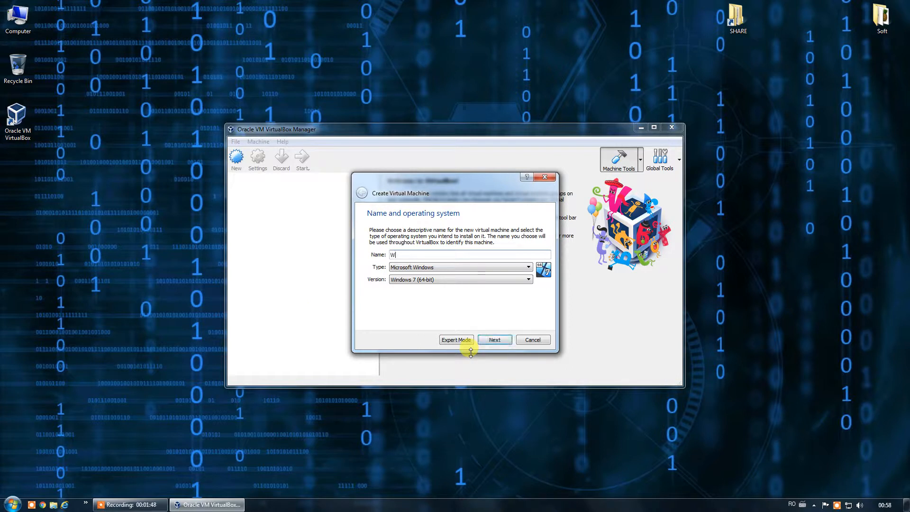
pyautogui.write('indows 10 Pro')
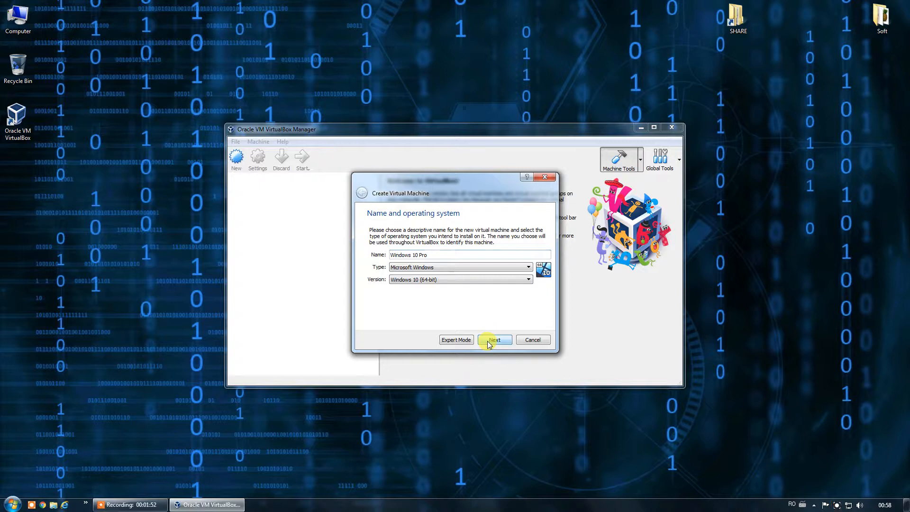
pyautogui.click(491, 340)
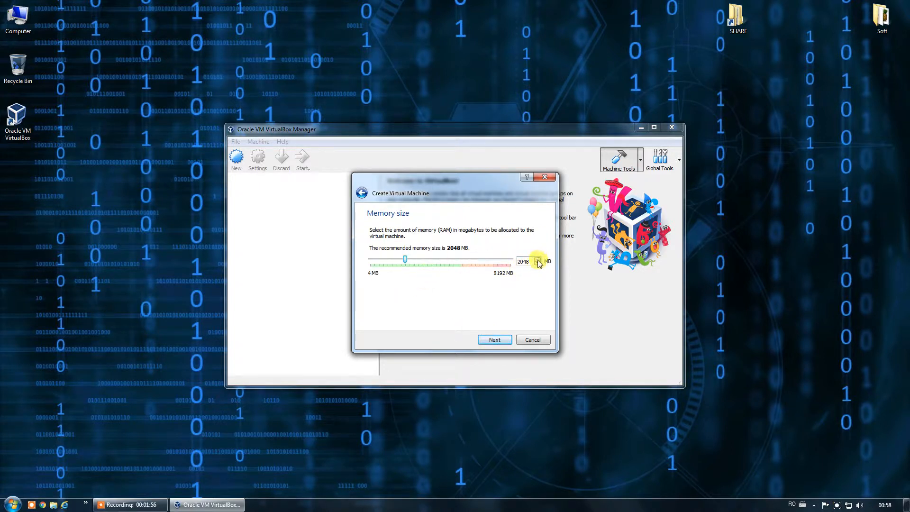
pyautogui.moveTo(533, 261); pyautogui.dragTo(512, 267)
pyautogui.write('4096')
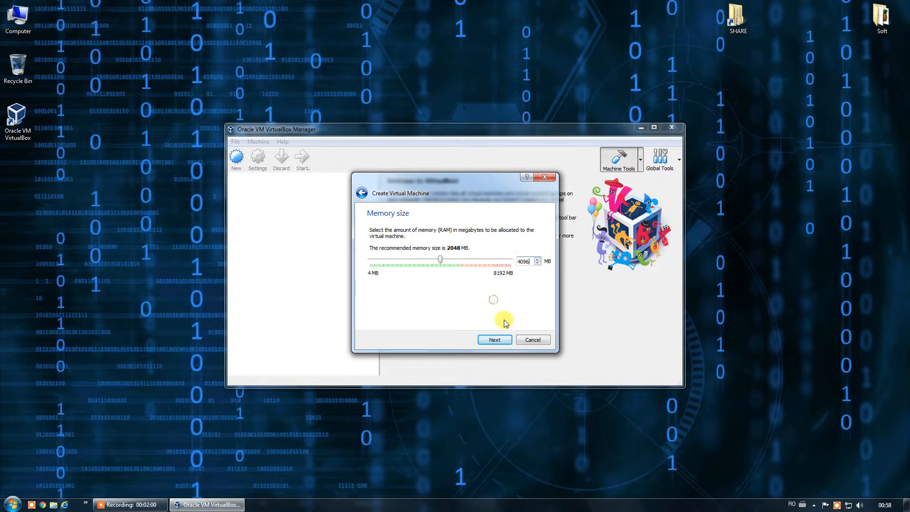
pyautogui.click(500, 343)
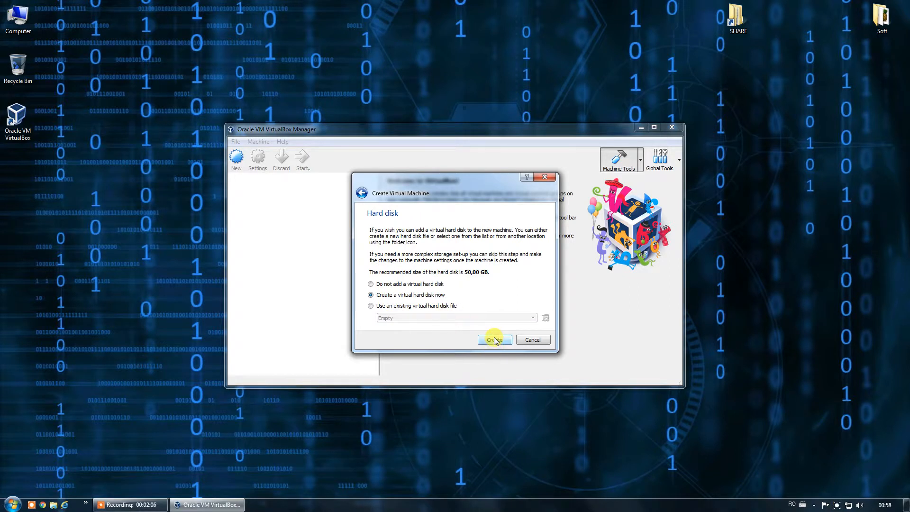
# - Create a dynamically allocated VDI virtual hard disk named "Windows 10 Pro" for the new machine
pyautogui.click(495, 340)
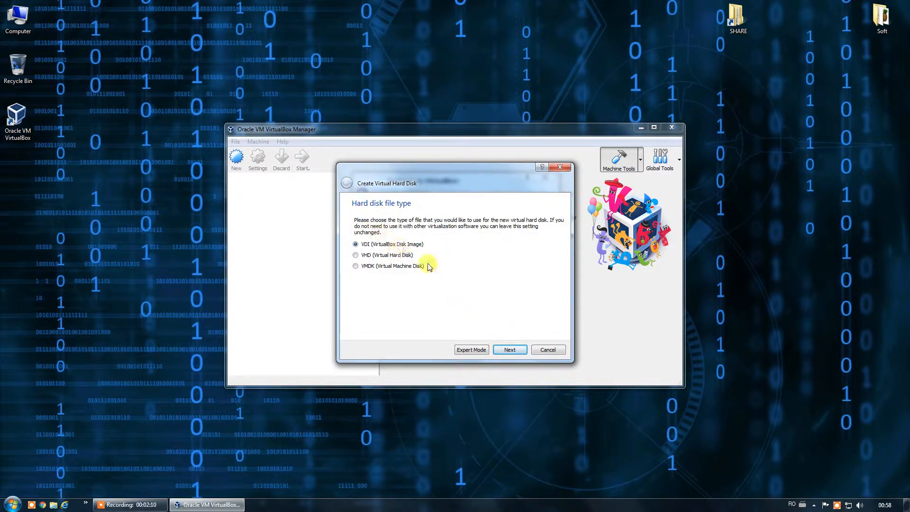
pyautogui.click(511, 351)
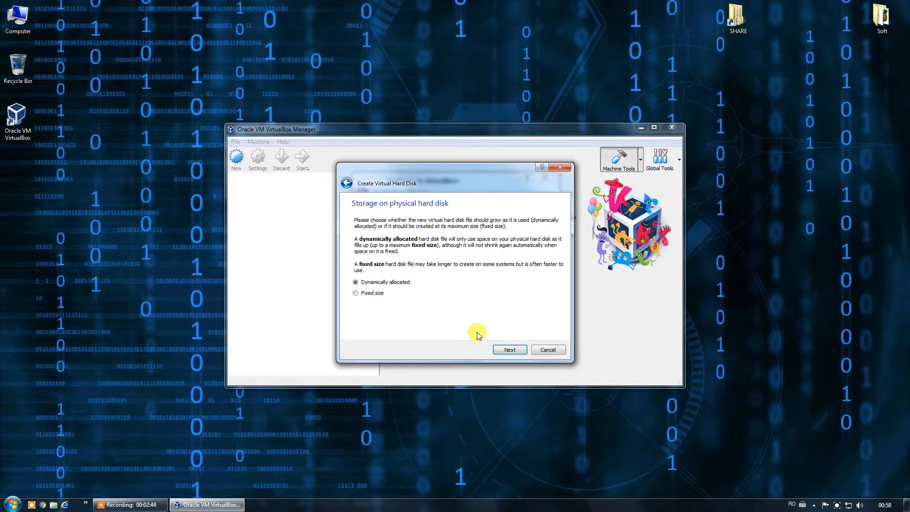
pyautogui.click(511, 351)
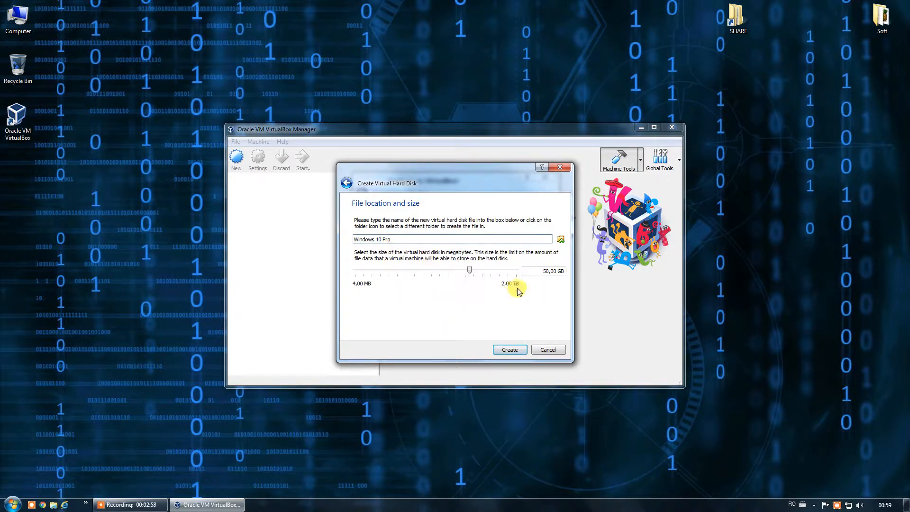
pyautogui.moveTo(469, 274); pyautogui.dragTo(471, 274)
pyautogui.click(506, 351)
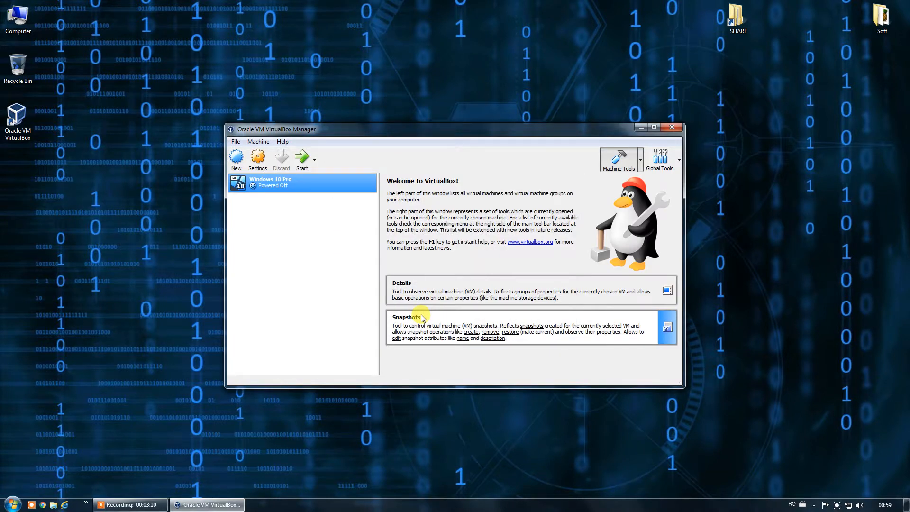
# - In the Windows 10 Pro machine's system settings, disable Floppy in the boot order and assign 4 processors
pyautogui.rightClick(268, 187)
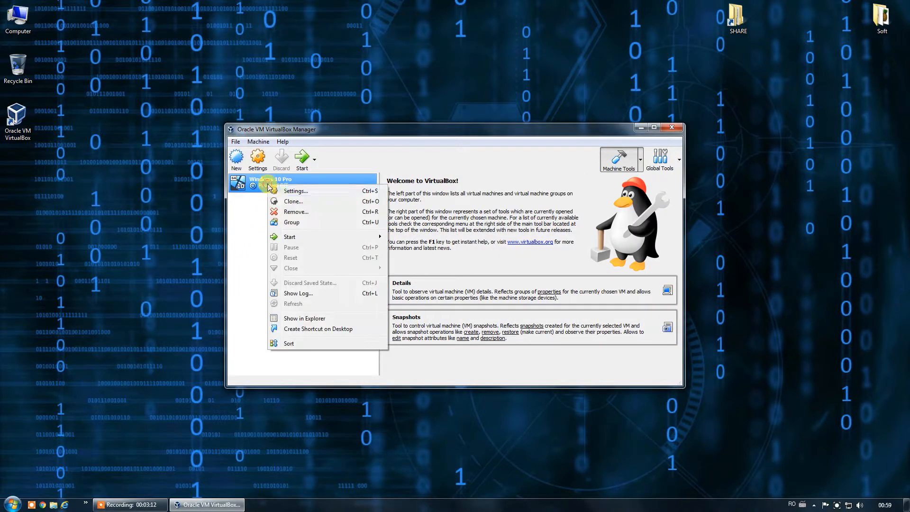
pyautogui.click(289, 191)
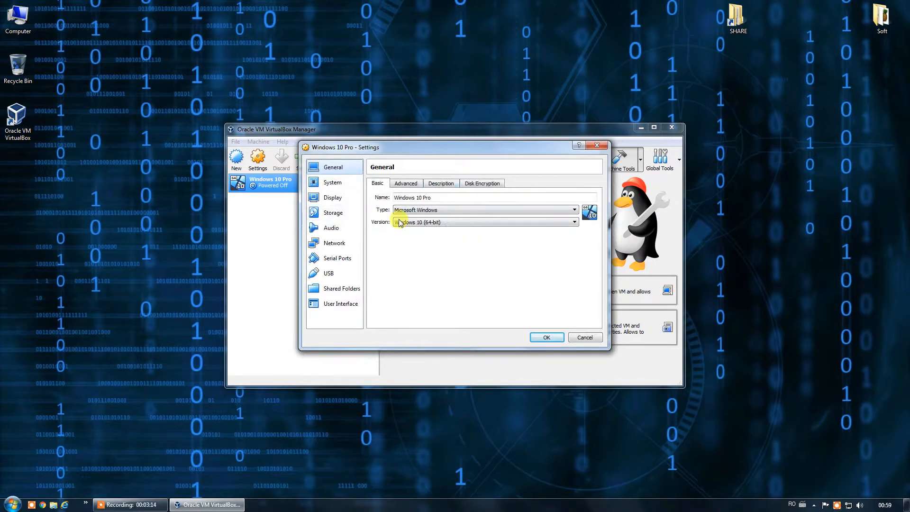
pyautogui.click(332, 182)
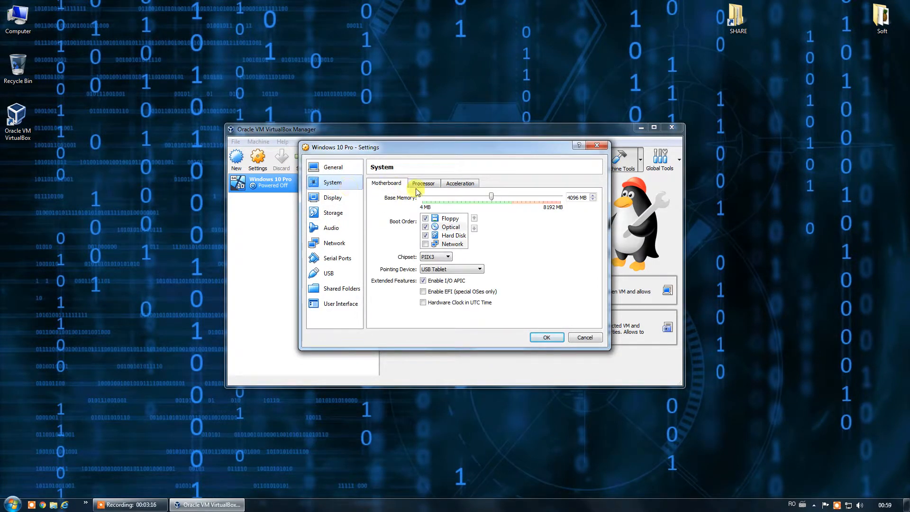
pyautogui.click(425, 218)
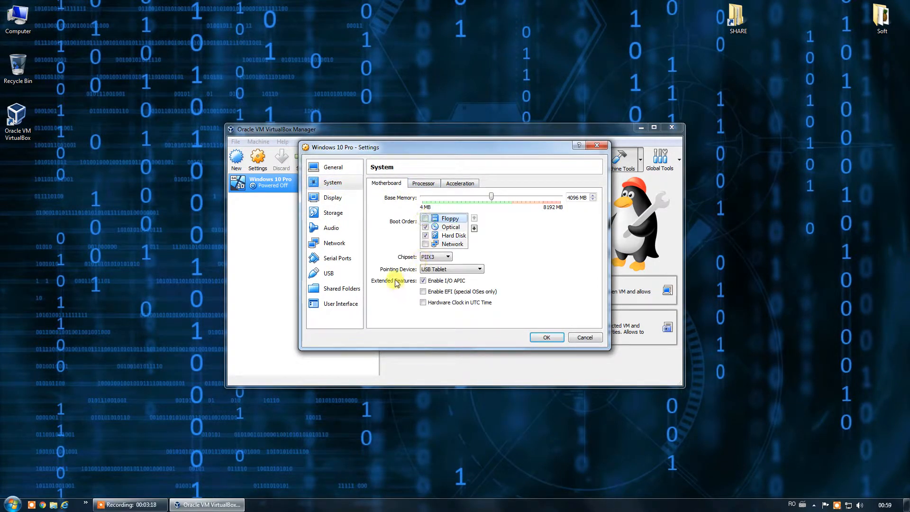
pyautogui.click(424, 183)
pyautogui.moveTo(422, 197); pyautogui.dragTo(487, 206)
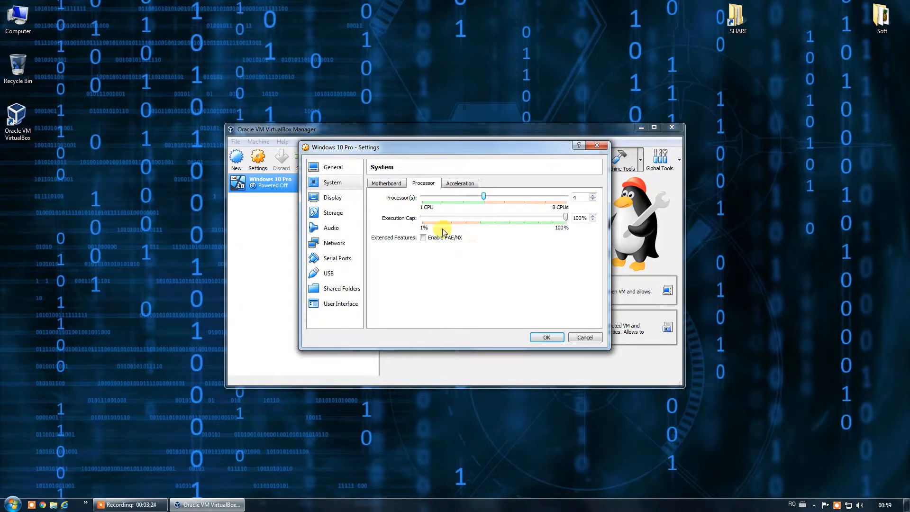
# - Review the machine's display, network, audio and storage settings, and save the configuration
pyautogui.click(334, 204)
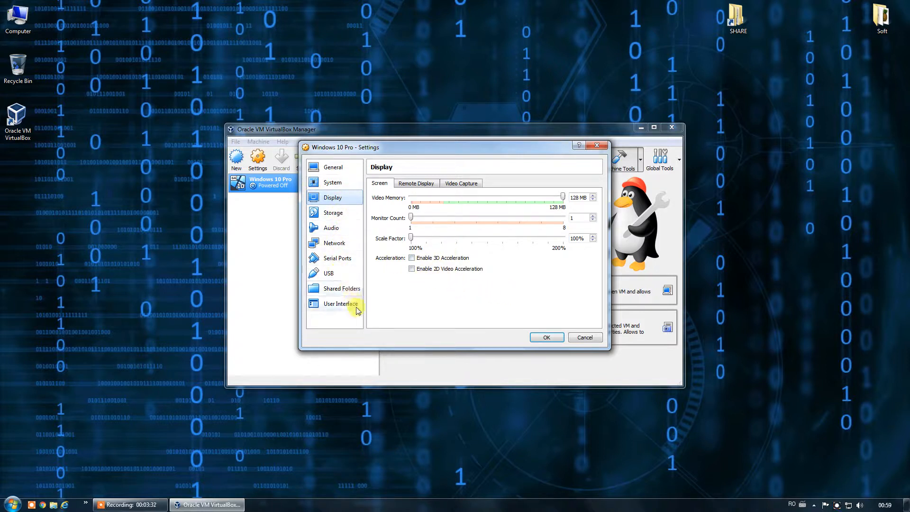
pyautogui.click(338, 242)
pyautogui.click(338, 226)
pyautogui.click(340, 215)
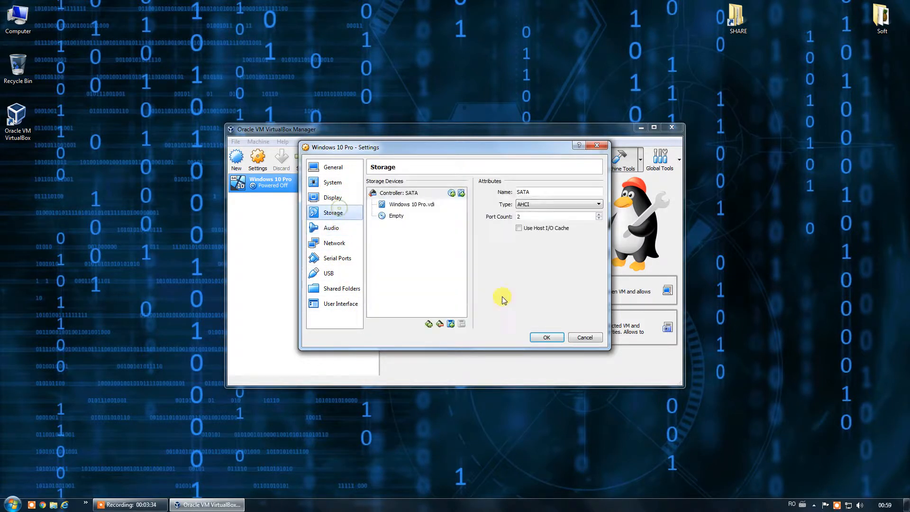
pyautogui.click(546, 338)
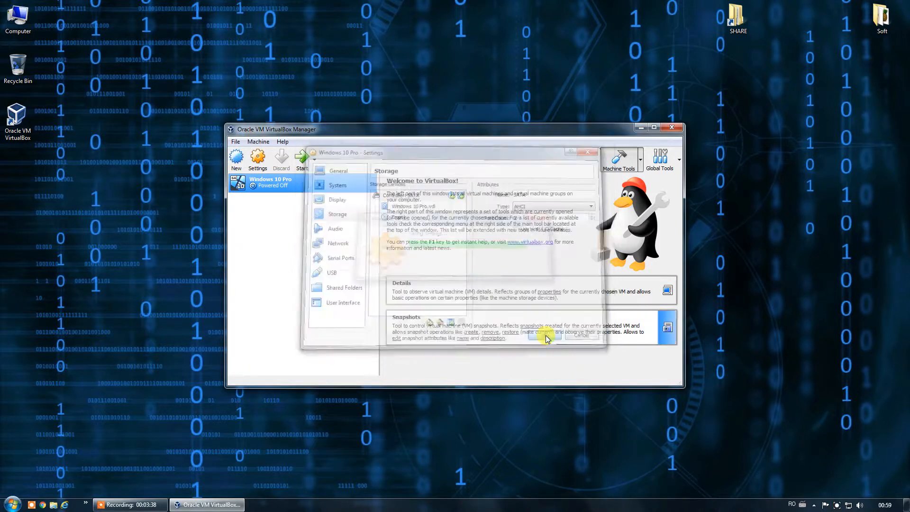
# - Start the Windows 10 Pro machine with the Windows10x64-042018 ISO as its start-up disk
pyautogui.click(302, 157)
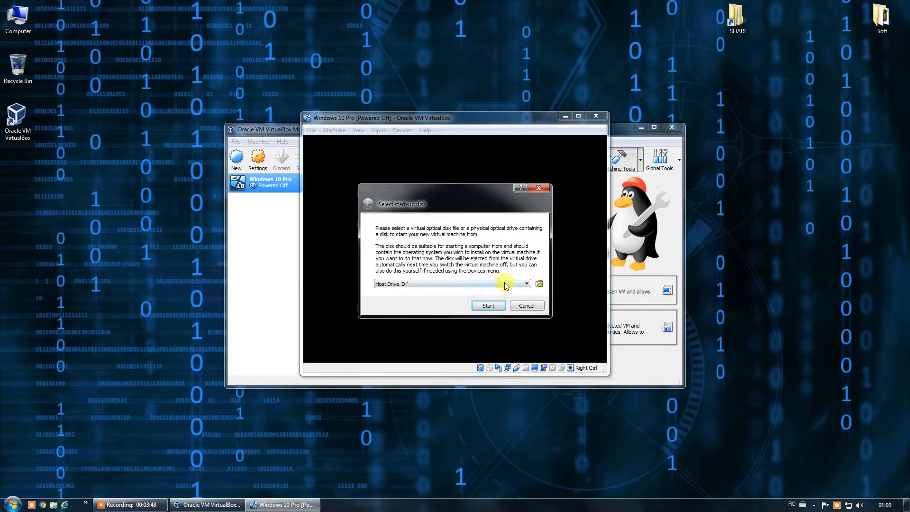
pyautogui.click(539, 284)
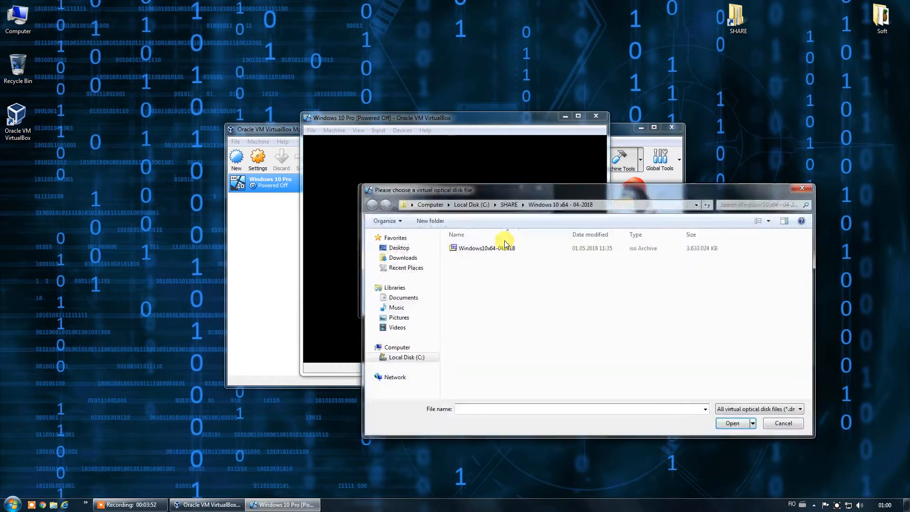
pyautogui.click(482, 248)
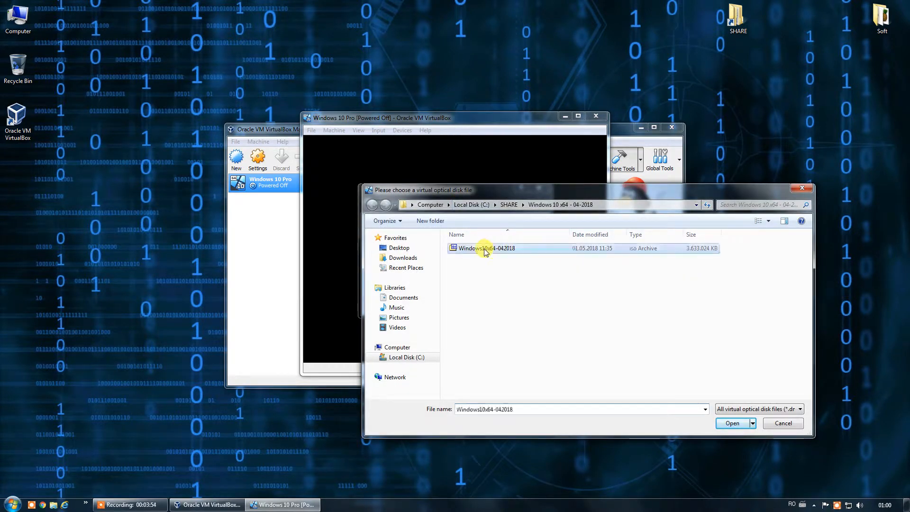
pyautogui.click(736, 424)
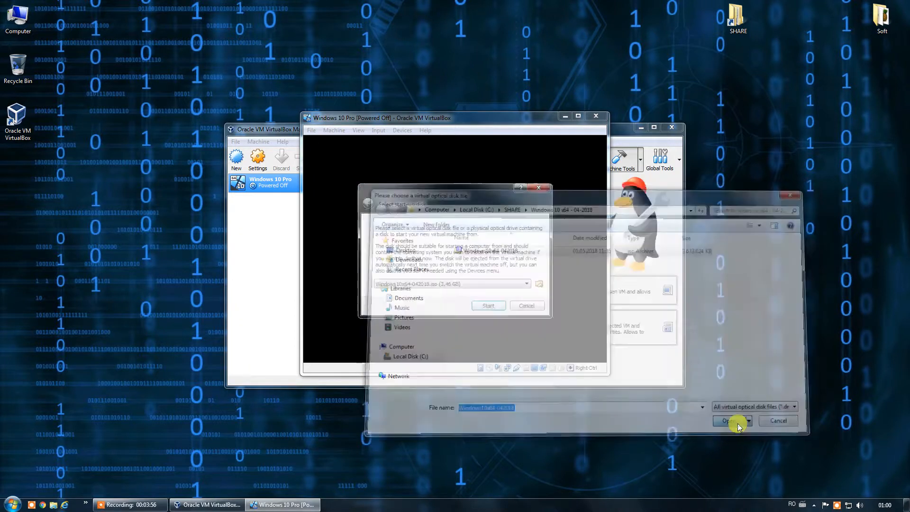
pyautogui.click(488, 307)
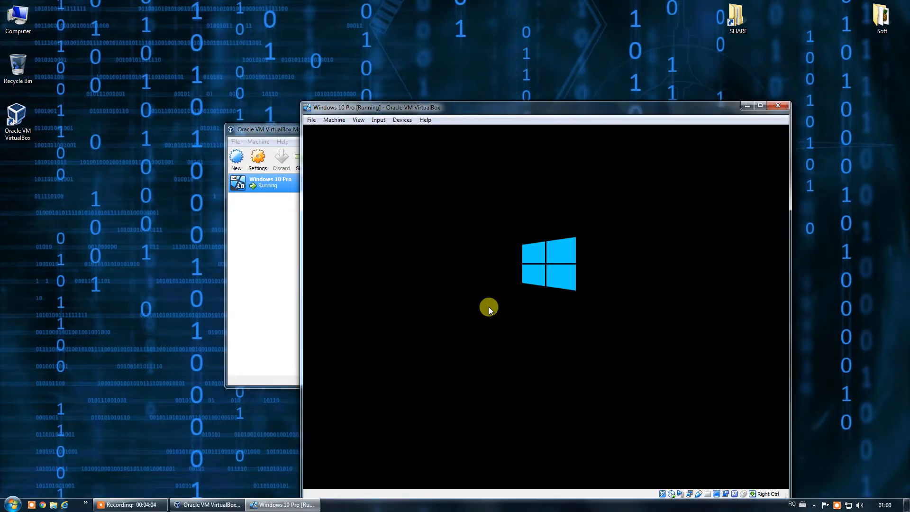
# - Reposition the virtual machine window and set Windows Setup's time and currency format to Romanian (Romania)
pyautogui.moveTo(525, 108); pyautogui.dragTo(430, 64)
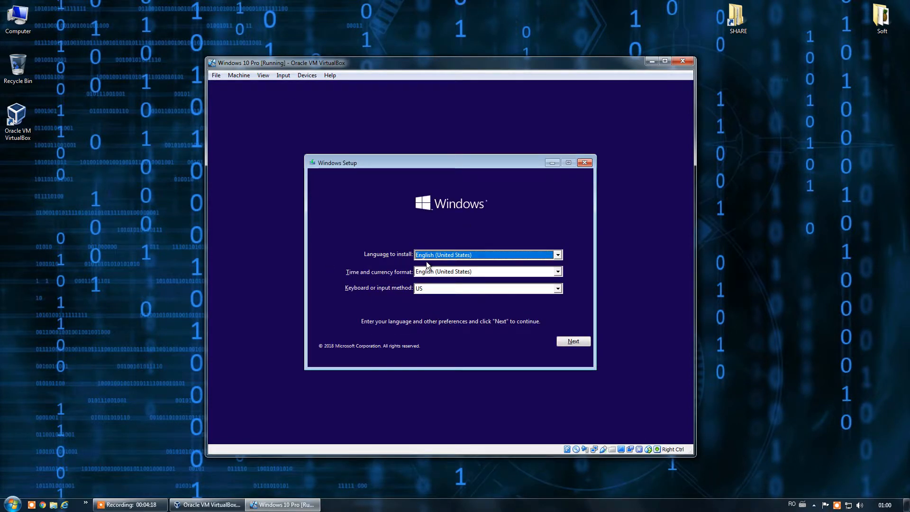
pyautogui.press('Tab')
pyautogui.press('r')
pyautogui.press('Down')
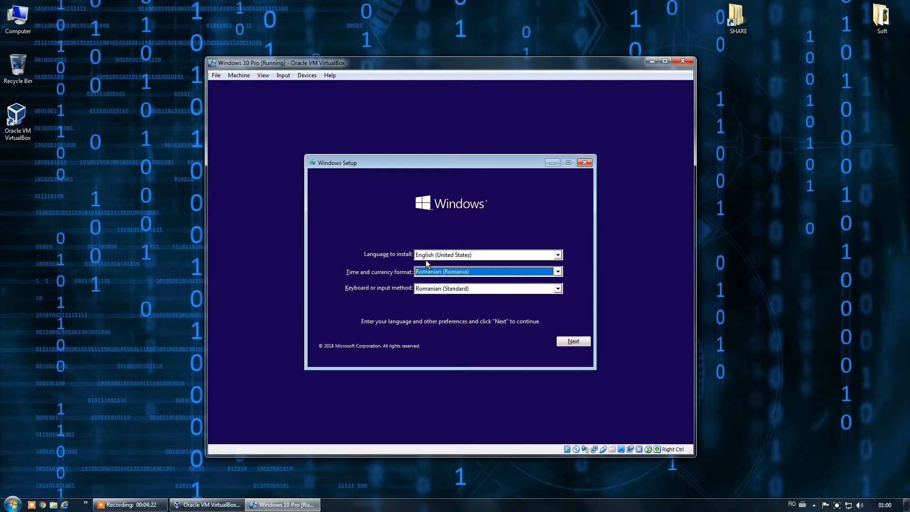
# - Set Windows Setup's keyboard or input method to US and continue past the language preferences
pyautogui.click(509, 289)
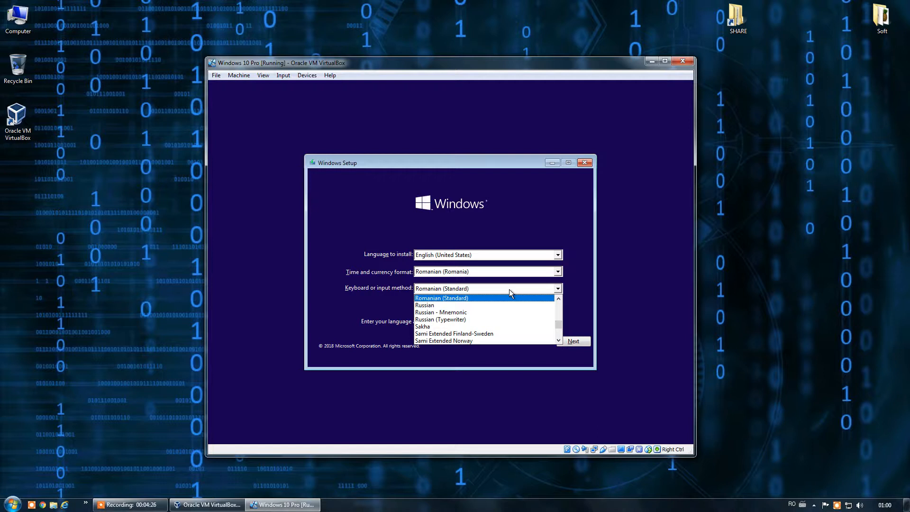
pyautogui.press('Down')
pyautogui.press('Down')
pyautogui.press('Down')
pyautogui.press('Down')
pyautogui.press('Down')
pyautogui.press('Down')
pyautogui.press('Down')
pyautogui.press('Down')
pyautogui.press('Down')
pyautogui.press('Down')
pyautogui.press('Down')
pyautogui.press('Down')
pyautogui.press('Down')
pyautogui.press('Down')
pyautogui.press('Down')
pyautogui.press('Down')
pyautogui.press('Down')
pyautogui.press('Down')
pyautogui.press('Down')
pyautogui.press('Down')
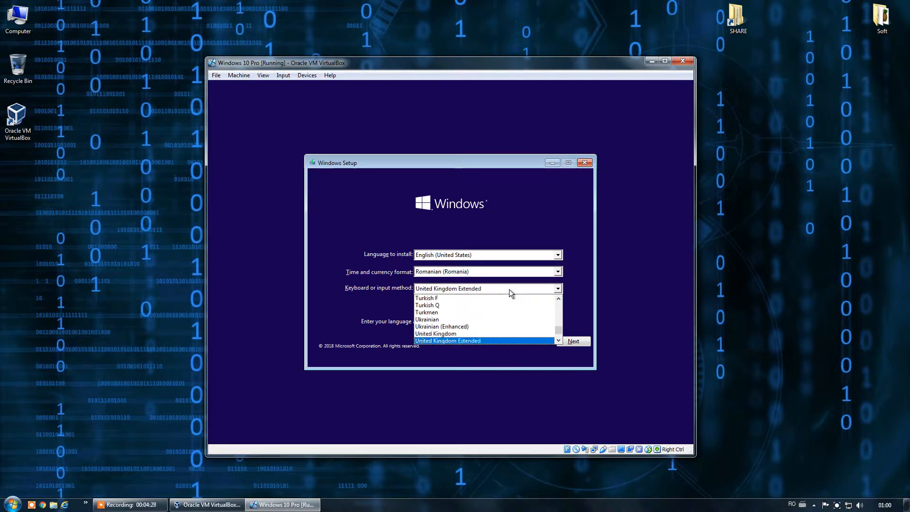
pyautogui.press('Down')
pyautogui.press('Down')
pyautogui.press('Down')
pyautogui.press('Down')
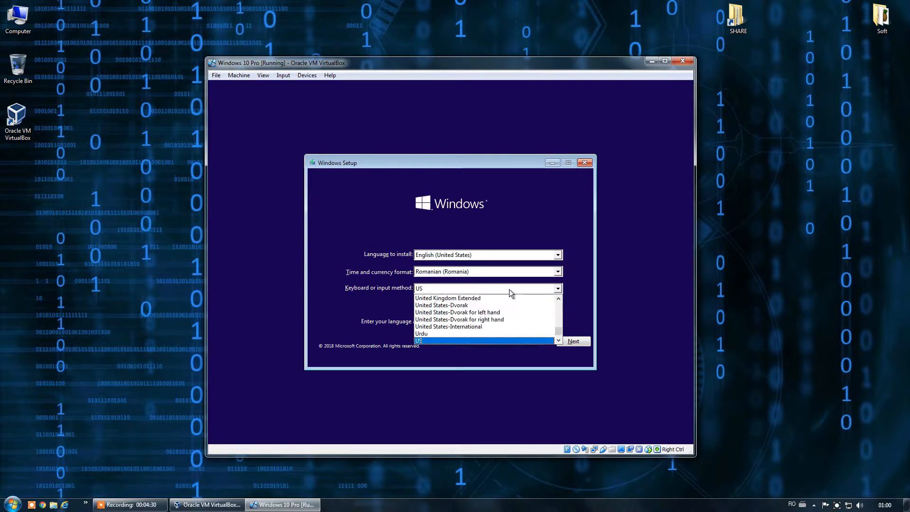
pyautogui.press('Return')
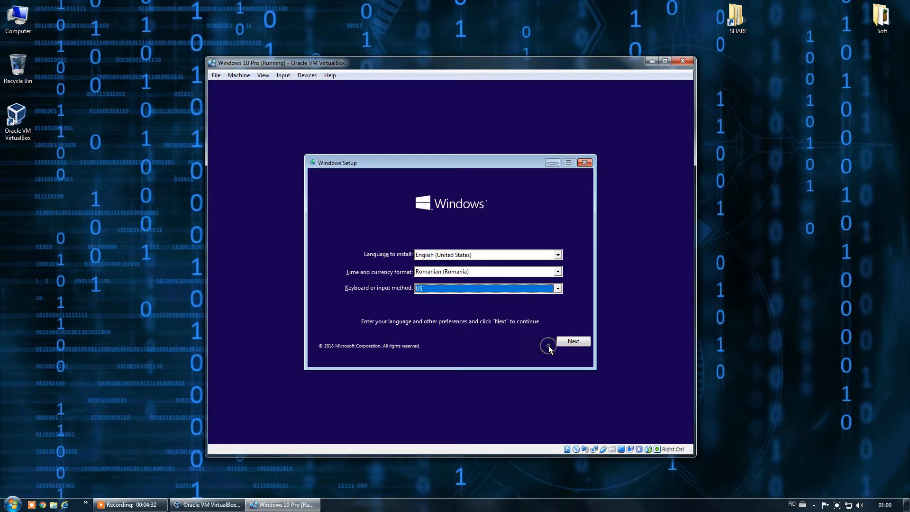
pyautogui.click(570, 342)
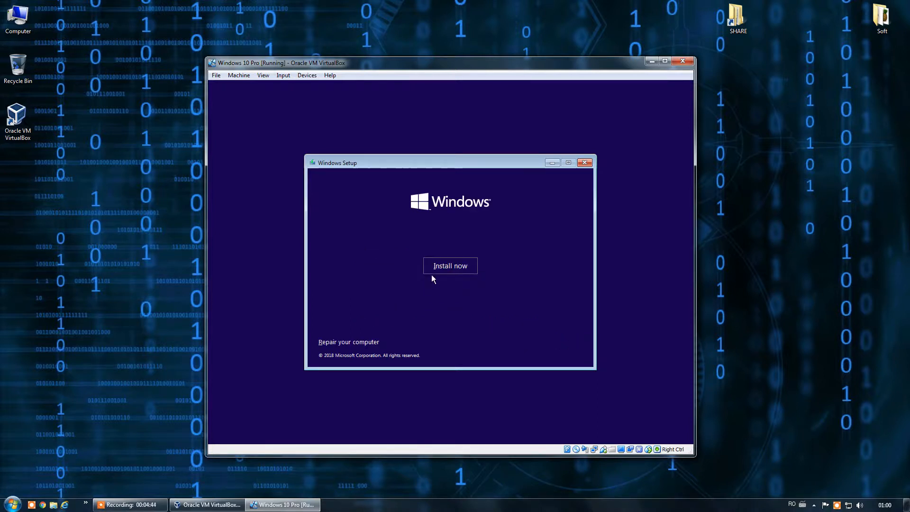
# - Start the Windows installation without a product key and select the Windows 10 Pro x64 edition
pyautogui.click(438, 264)
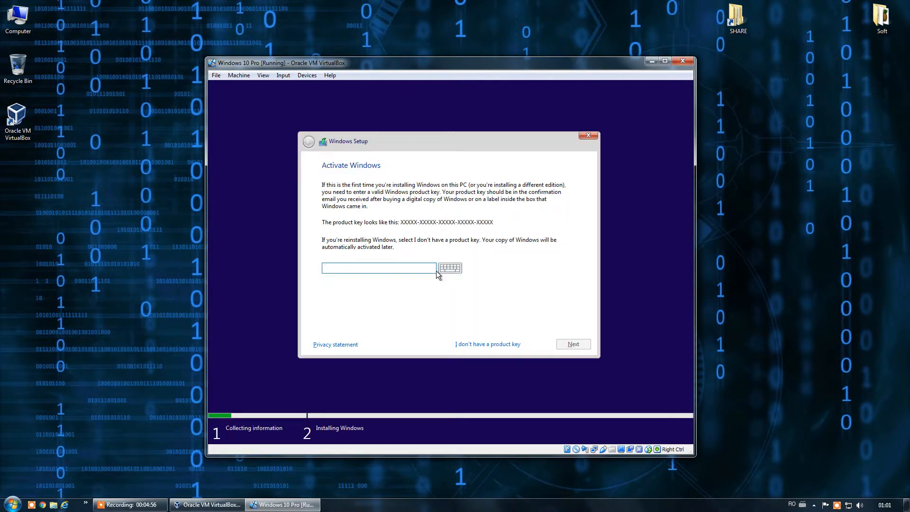
pyautogui.click(472, 345)
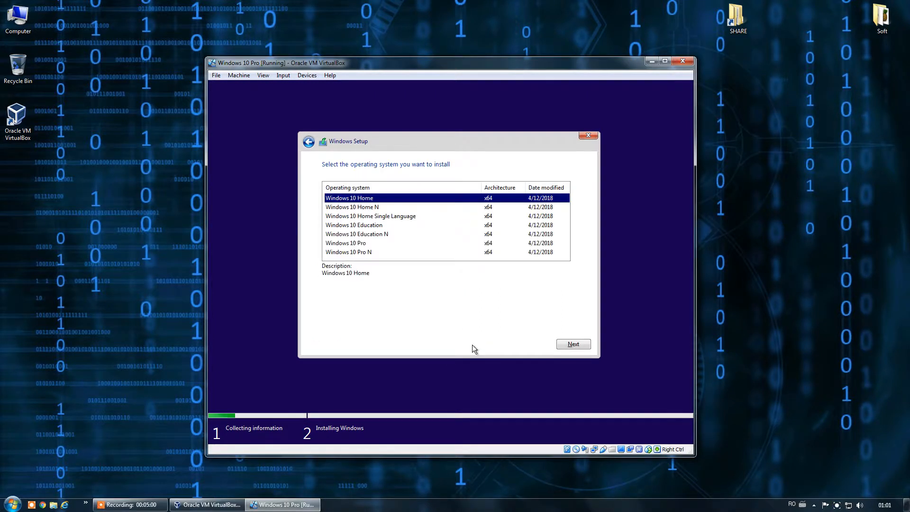
pyautogui.click(362, 244)
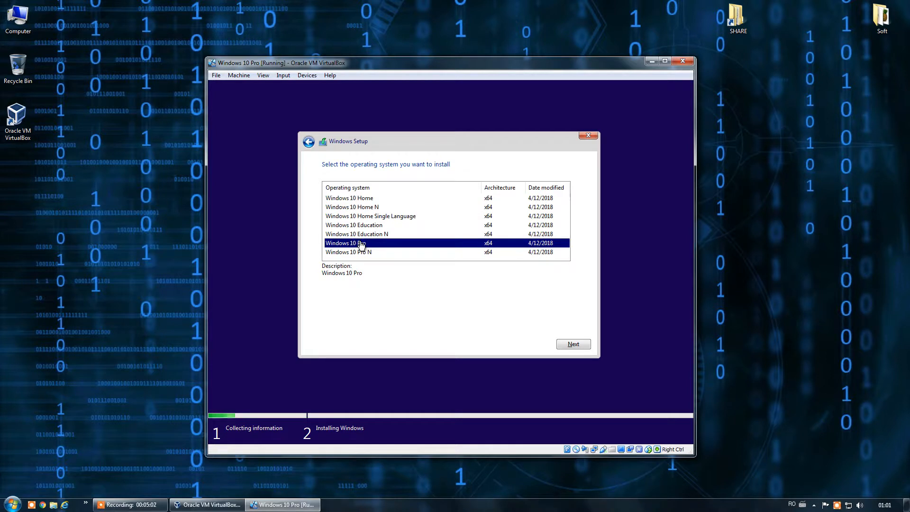
pyautogui.click(572, 346)
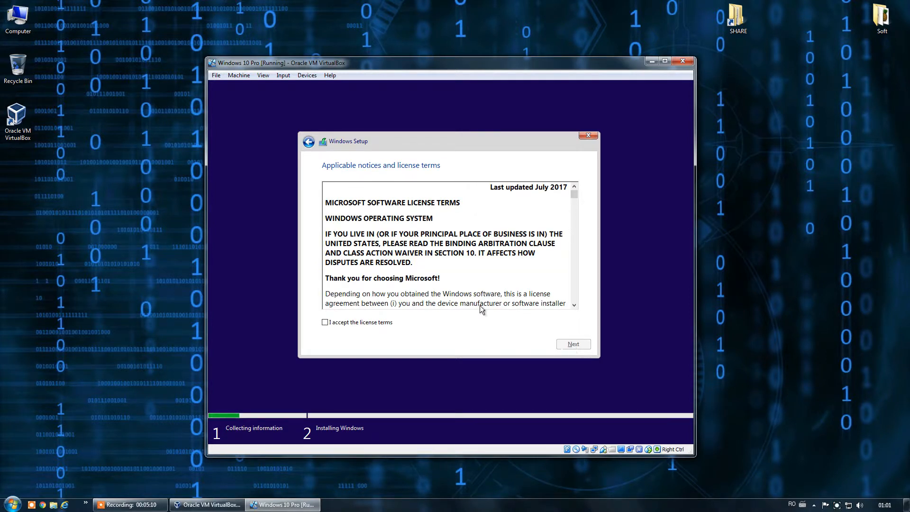
# - Accept the license terms and start a custom, Windows-only installation on Drive 0's unallocated space
pyautogui.click(326, 322)
pyautogui.click(584, 346)
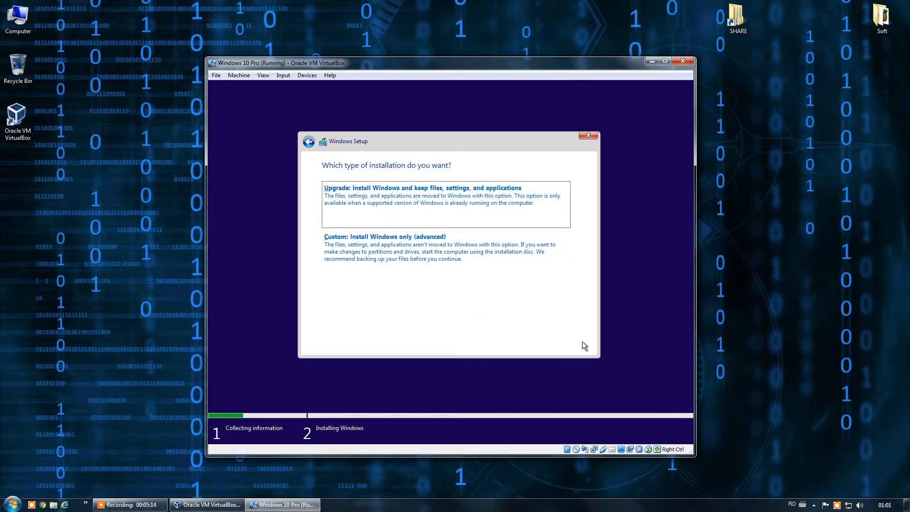
pyautogui.click(404, 241)
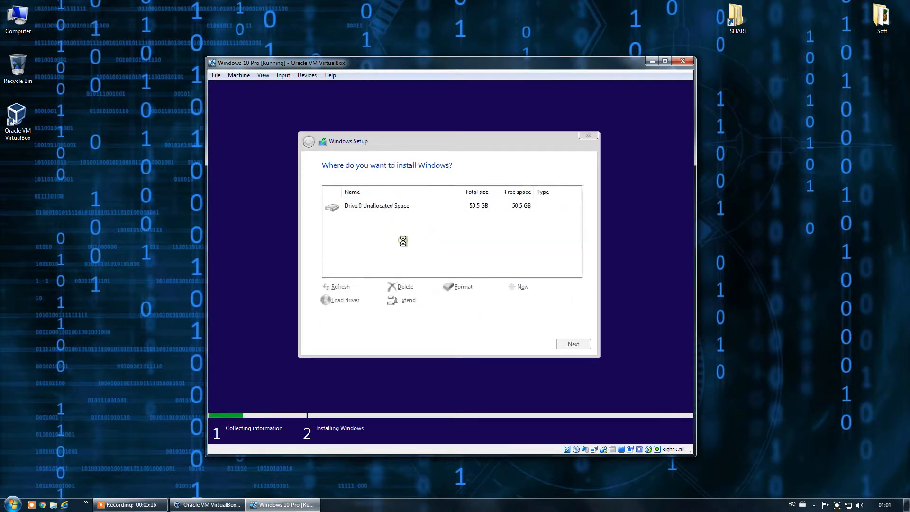
pyautogui.click(574, 345)
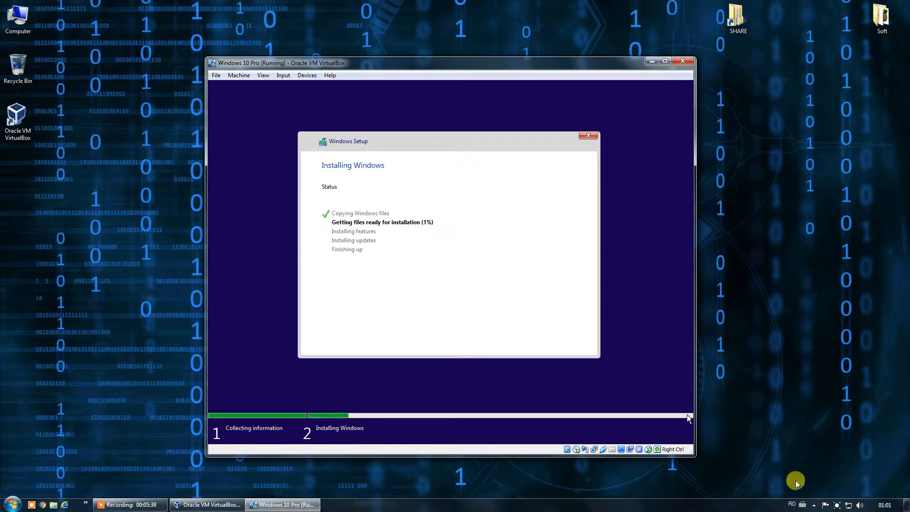
pyautogui.rightClick(838, 506)
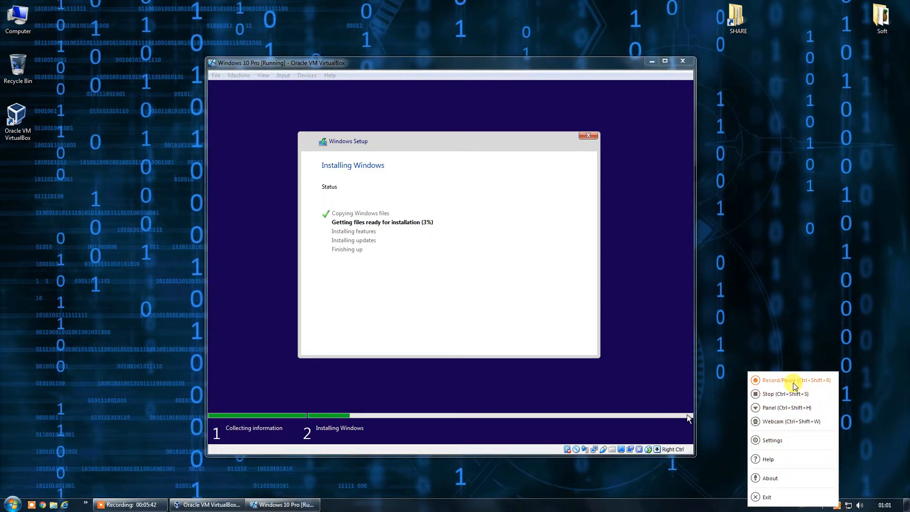
pyautogui.click(794, 385)
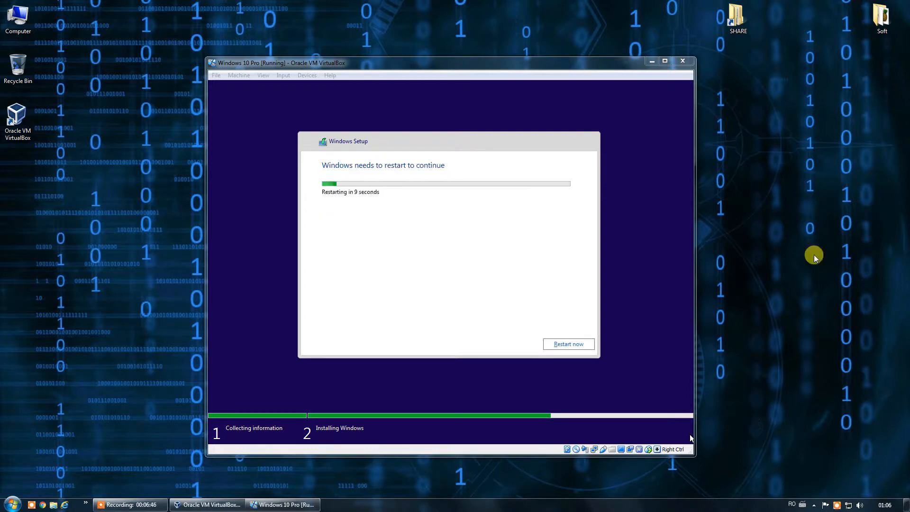
# - Restart the virtual machine immediately to continue setup, minimize the VirtualBox manager and reposition the machine's window slightly
pyautogui.click(560, 345)
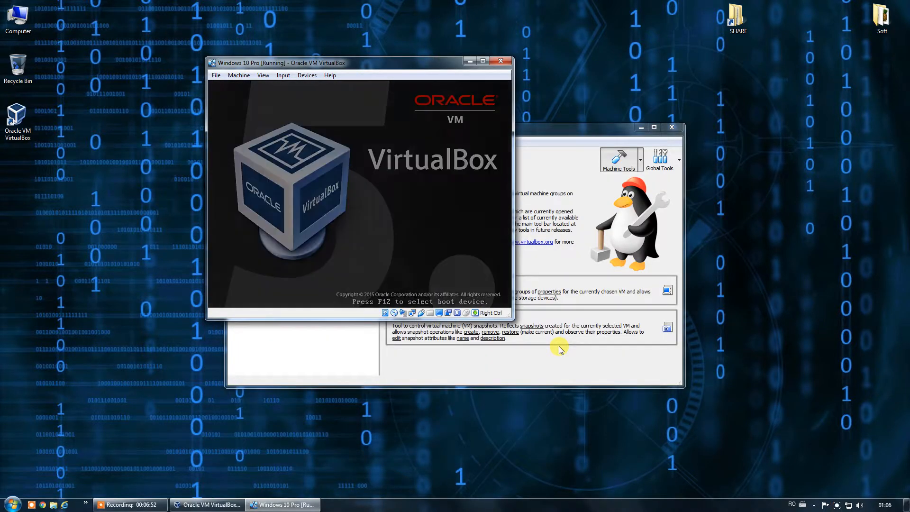
pyautogui.click(640, 129)
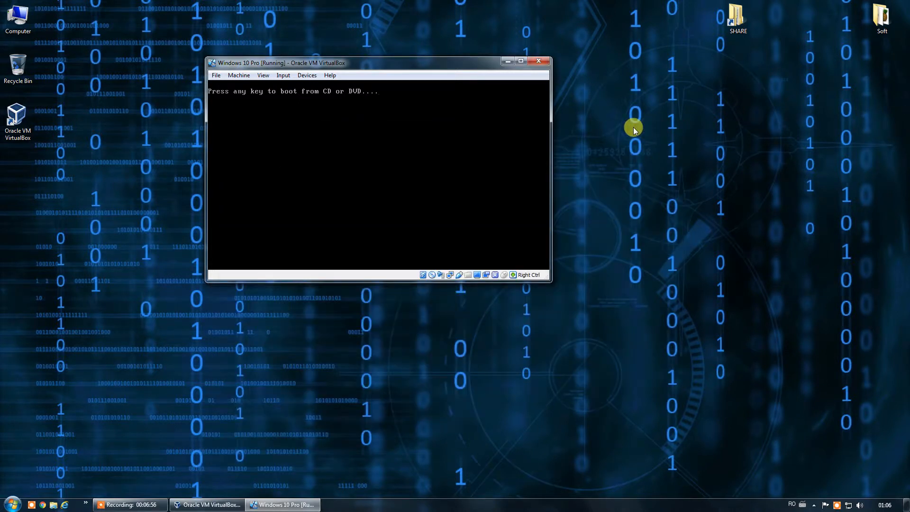
pyautogui.moveTo(457, 66); pyautogui.dragTo(467, 73)
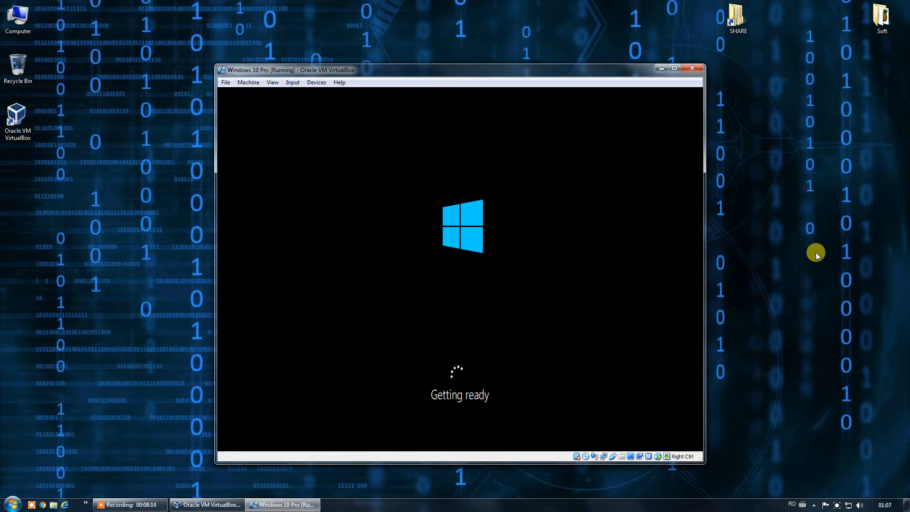
pyautogui.rightClick(836, 505)
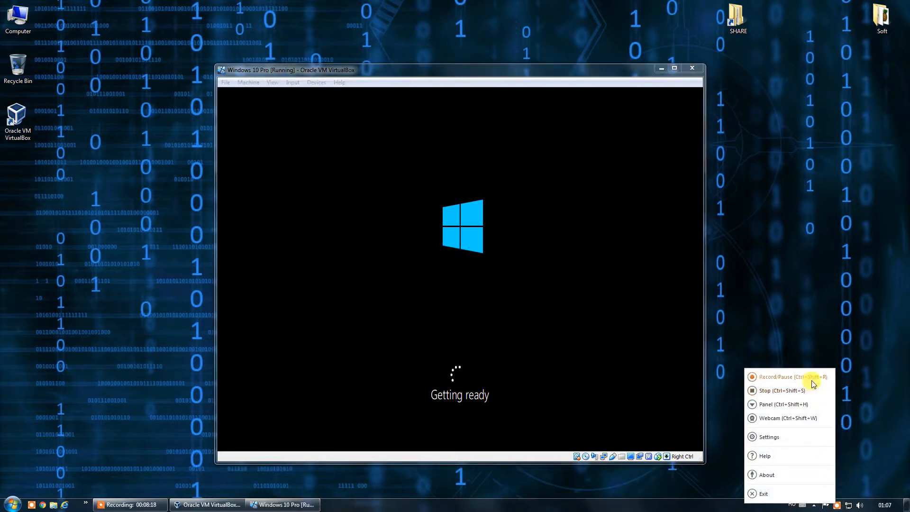
pyautogui.click(812, 377)
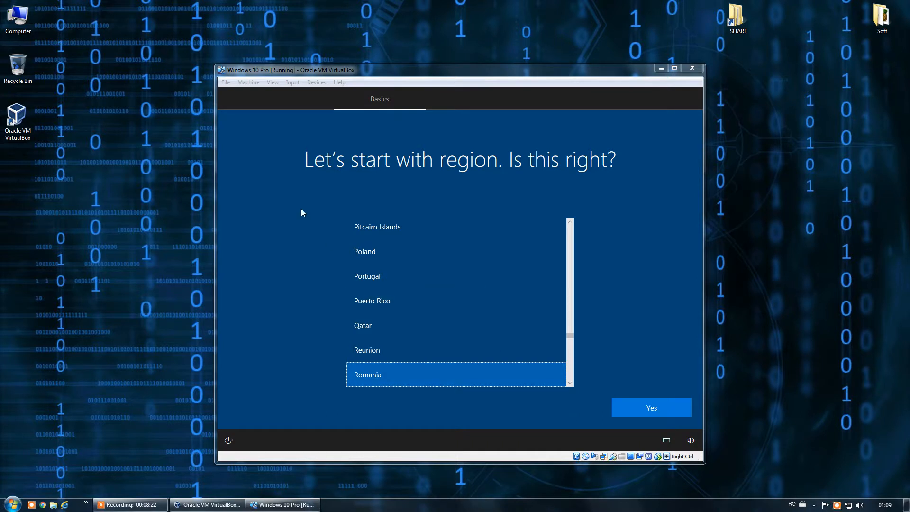
# - Confirm Romania as the region and US as the keyboard layout, and skip adding a second layout
pyautogui.click(642, 409)
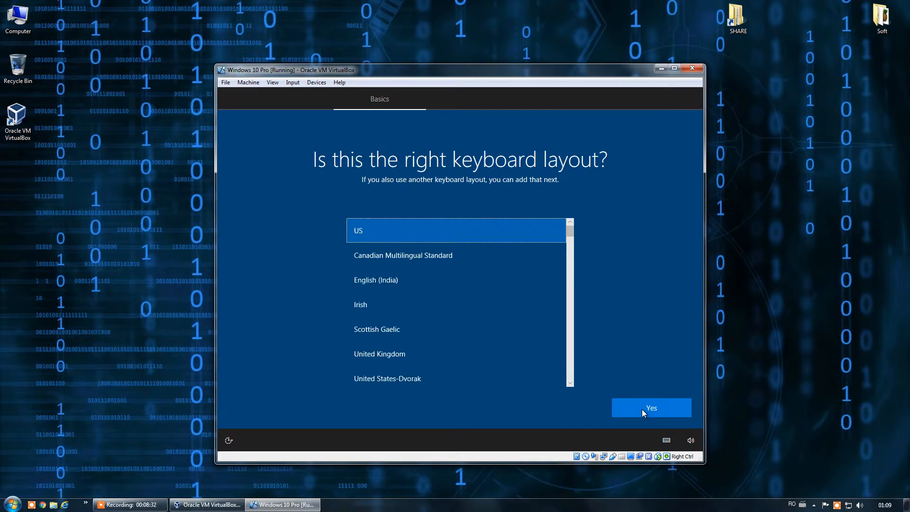
pyautogui.click(642, 409)
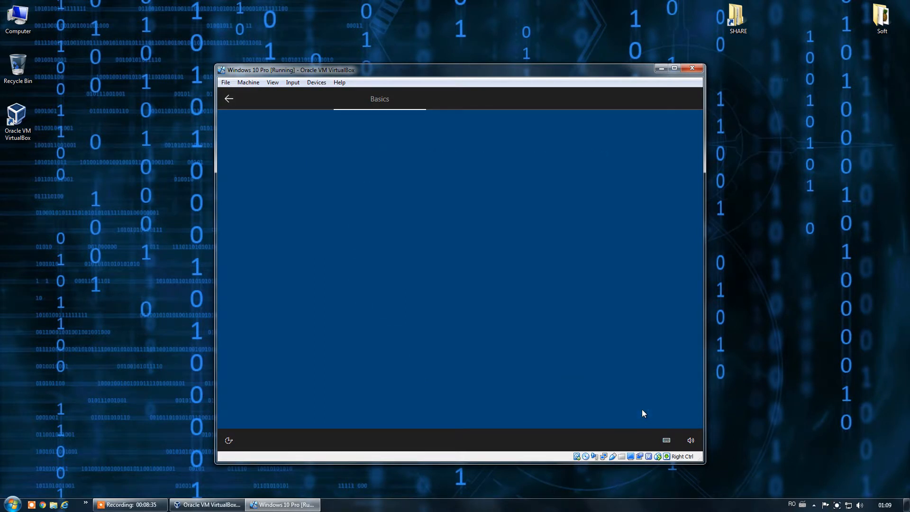
pyautogui.click(664, 410)
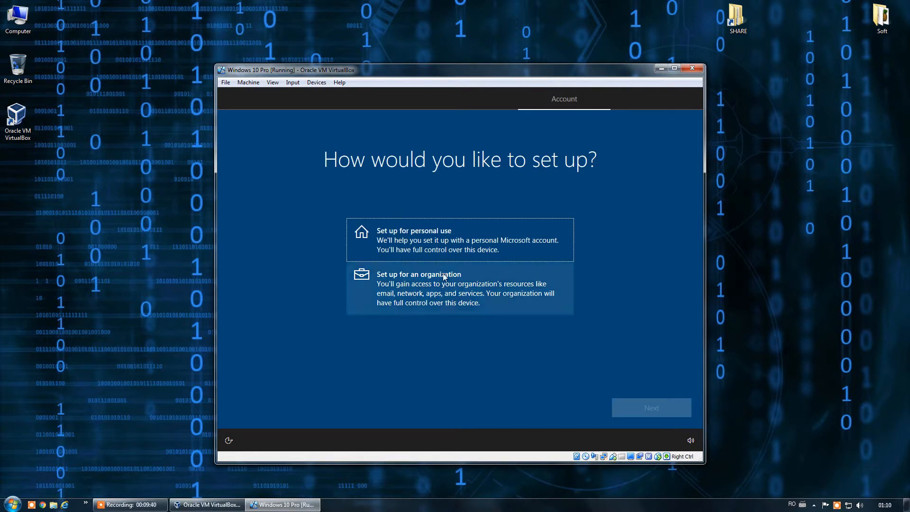
# - Set up Windows for personal use with an offline account, declining to sign in with Microsoft instead
pyautogui.click(437, 241)
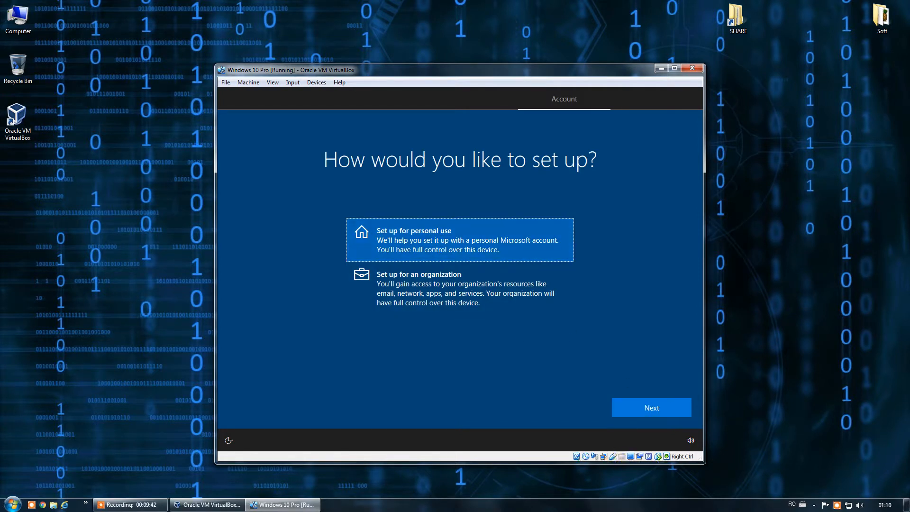
pyautogui.click(652, 404)
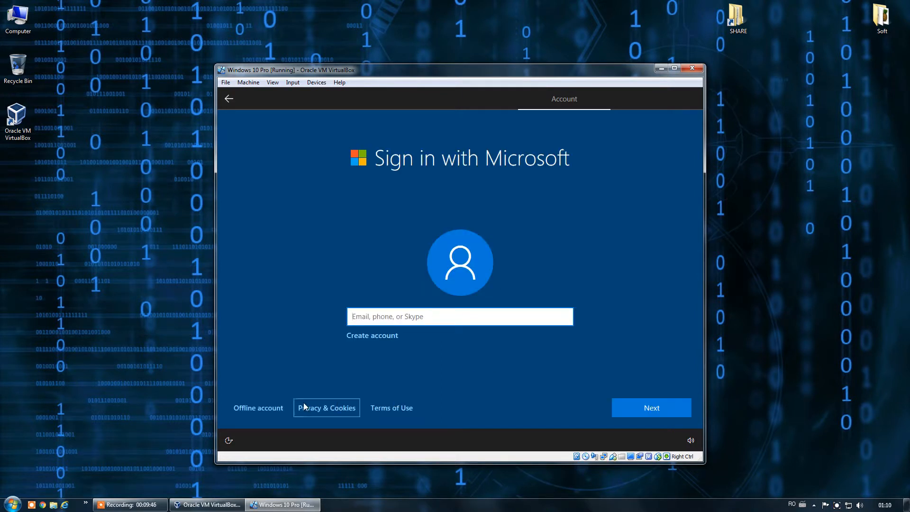
pyautogui.click(266, 408)
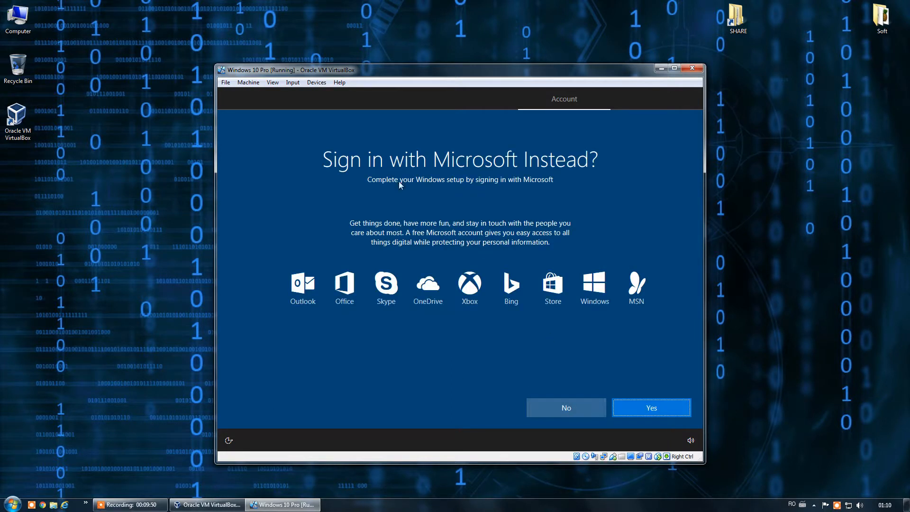
pyautogui.click(579, 414)
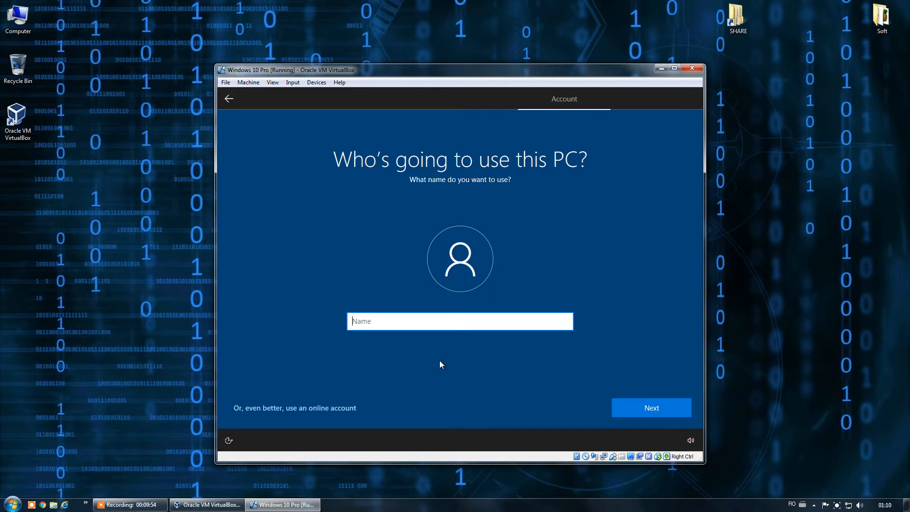
# - Name the local account User and continue without entering a password
pyautogui.write('User')
pyautogui.click(647, 412)
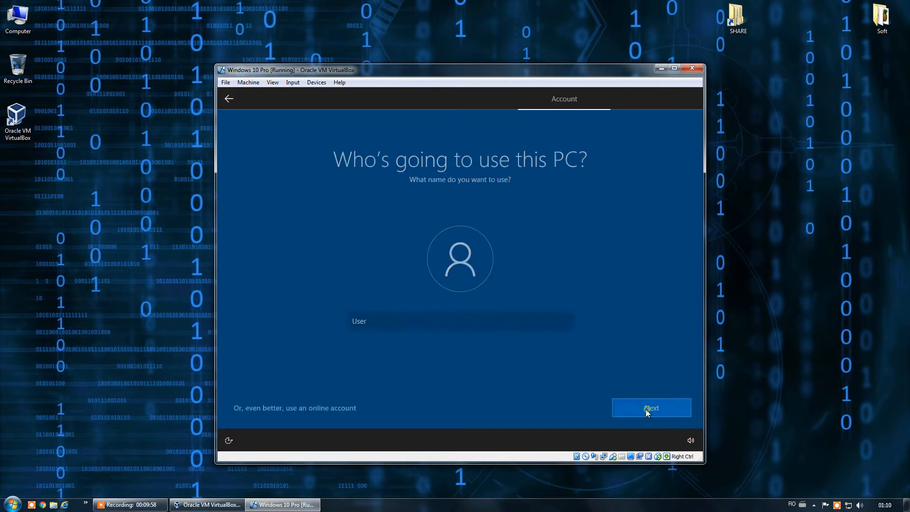
pyautogui.click(646, 410)
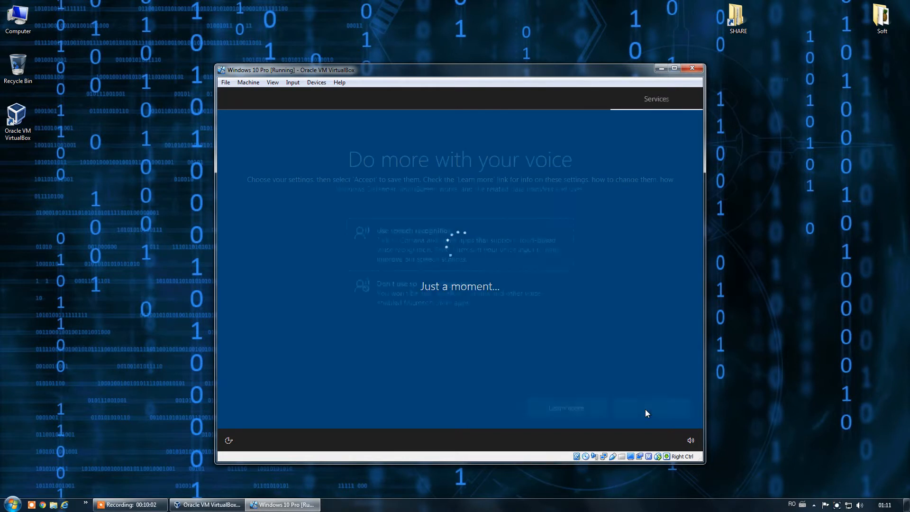
# - Decline speech recognition and Microsoft's use of the location, accepting each choice
pyautogui.click(455, 293)
pyautogui.click(662, 406)
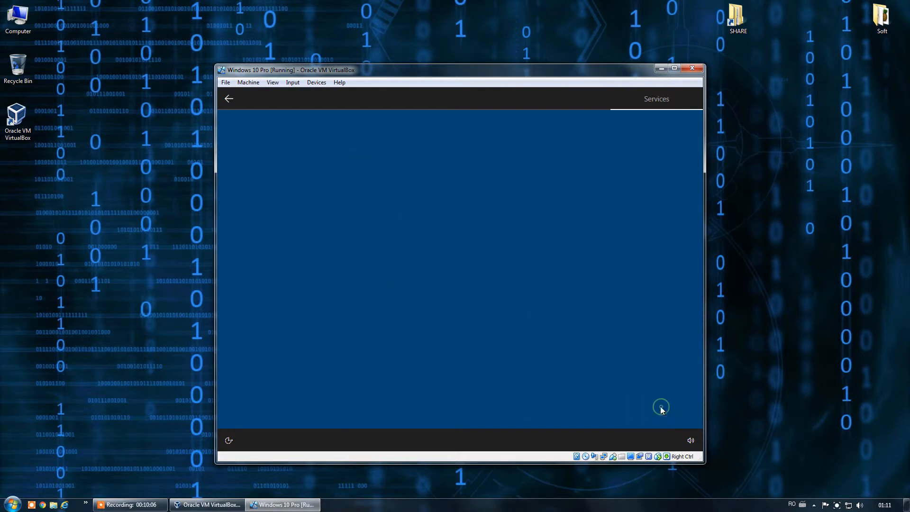
pyautogui.click(387, 313)
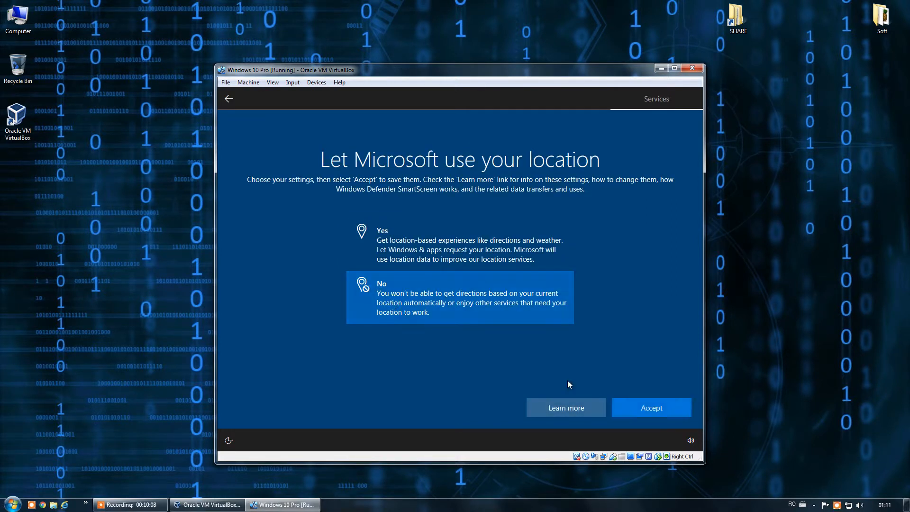
pyautogui.click(636, 406)
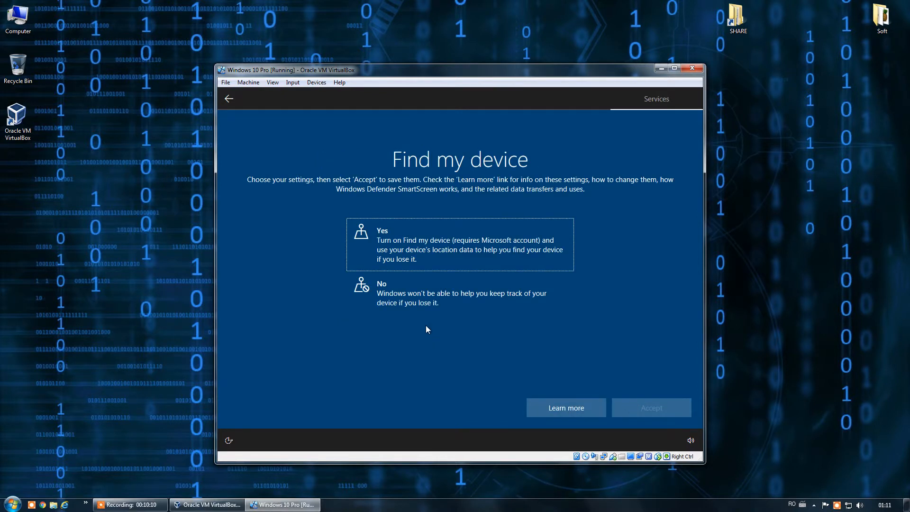
# - Decline Find my device and set the diagnostic data sent to Microsoft to Basic, accepting each choice
pyautogui.click(429, 295)
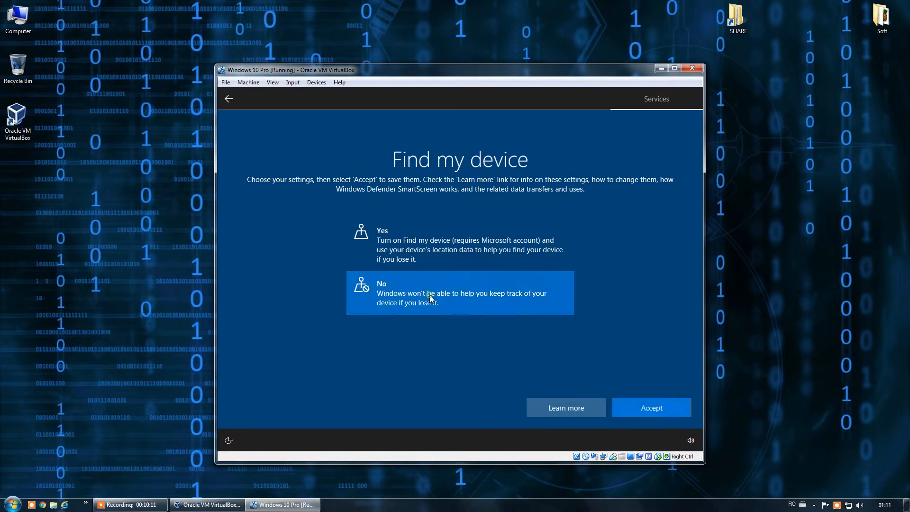
pyautogui.click(658, 407)
pyautogui.click(393, 349)
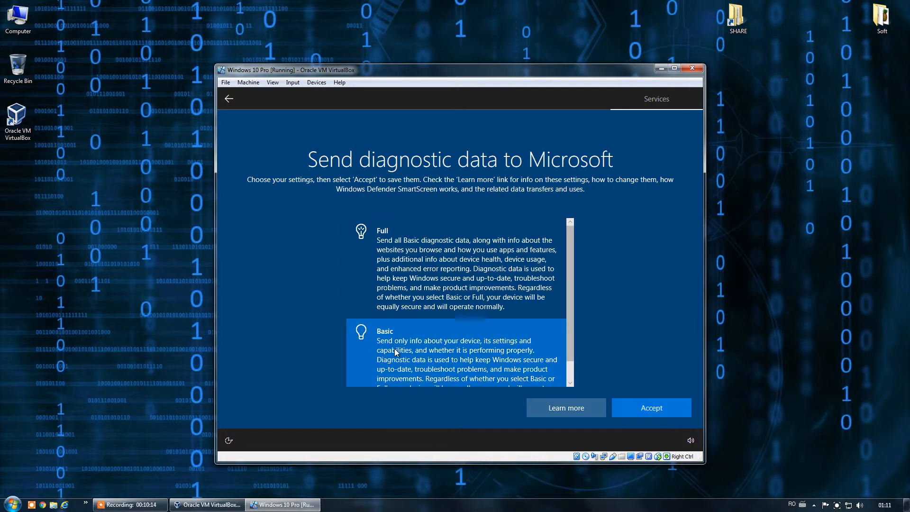
pyautogui.click(650, 407)
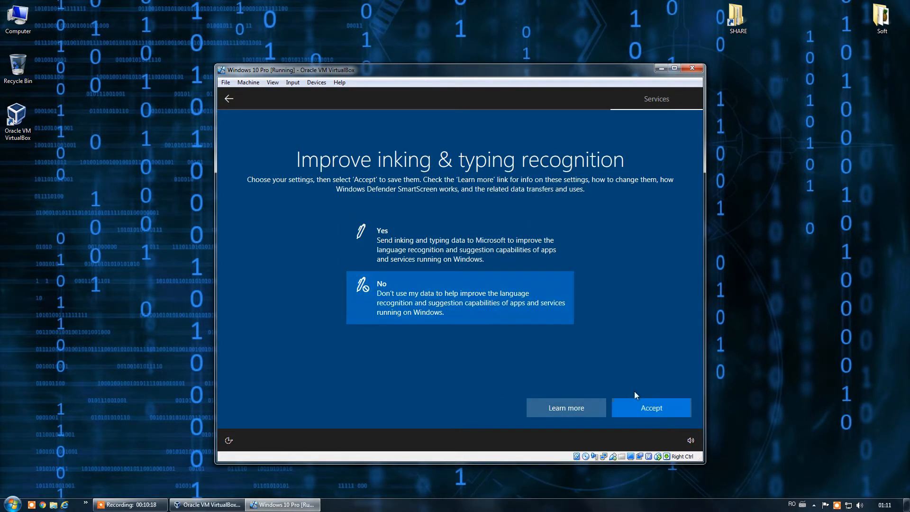
# - Decline the inking and typing improvement, the privacy option after it and the apps' advertising ID, accepting each choice
pyautogui.click(653, 409)
pyautogui.click(421, 306)
pyautogui.click(659, 401)
pyautogui.click(405, 300)
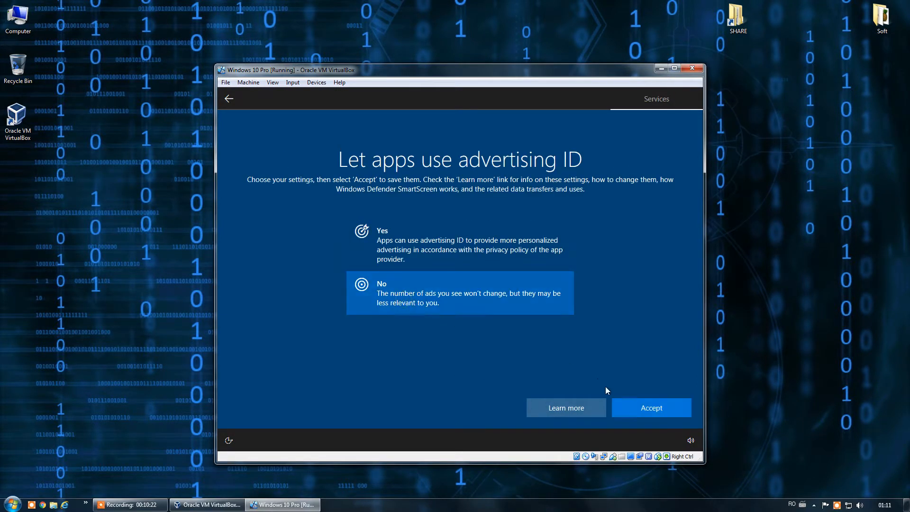
pyautogui.click(673, 410)
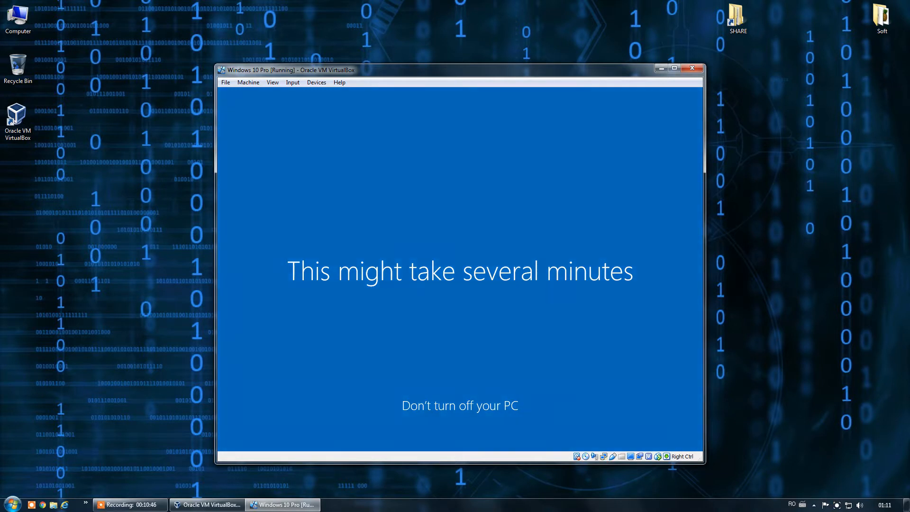
pyautogui.rightClick(838, 506)
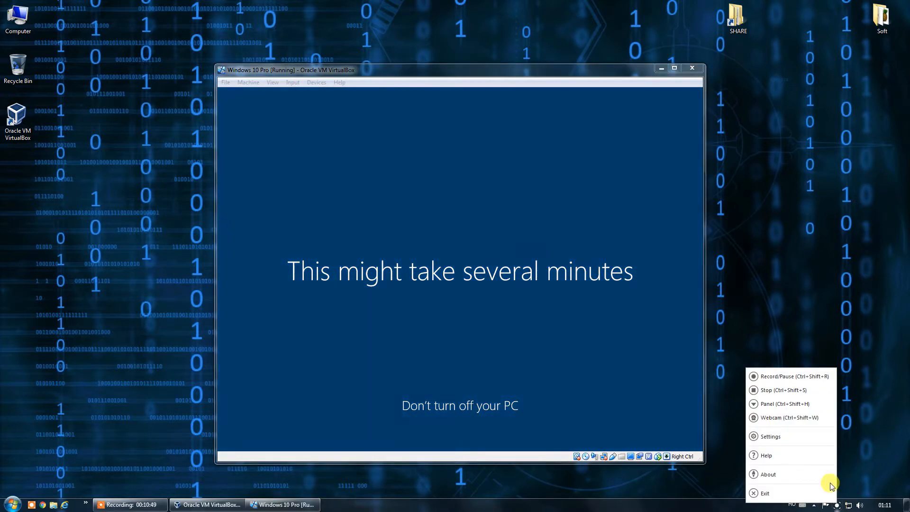
pyautogui.click(799, 377)
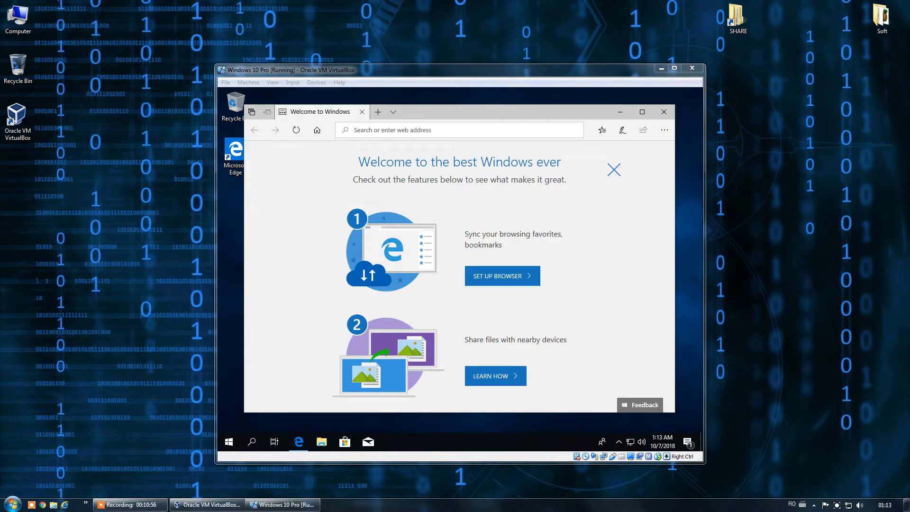
# - Close the browser's Welcome to Windows page and remove the Windows10x64-042018.iso disk from the machine's virtual optical drive
pyautogui.click(614, 169)
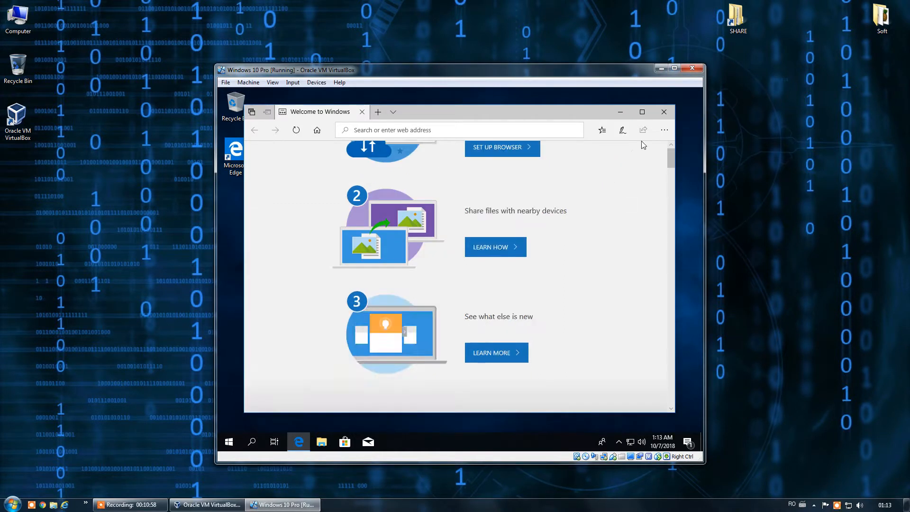
pyautogui.click(664, 113)
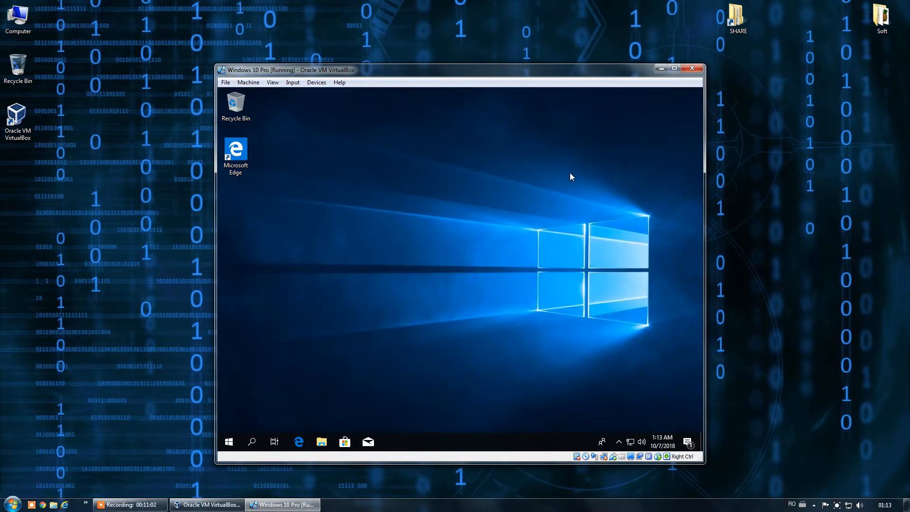
pyautogui.click(322, 81)
pyautogui.moveTo(336, 97)
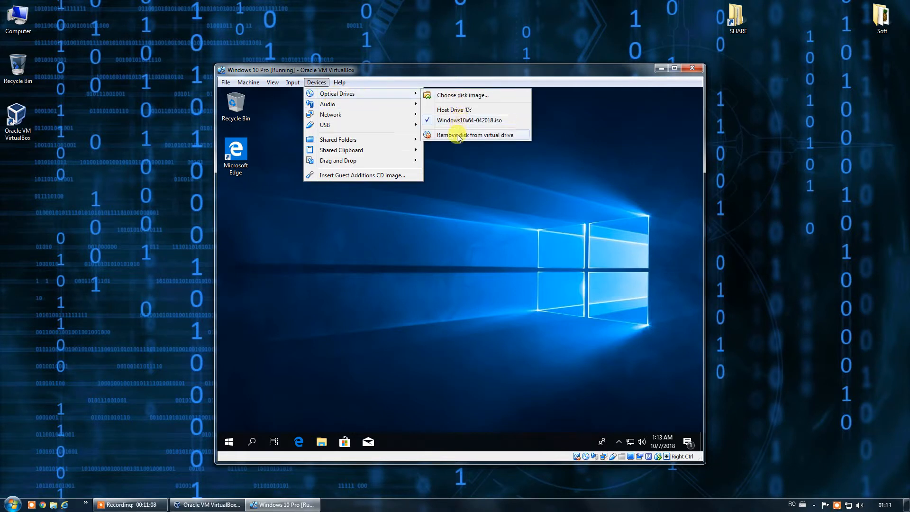
pyautogui.click(458, 136)
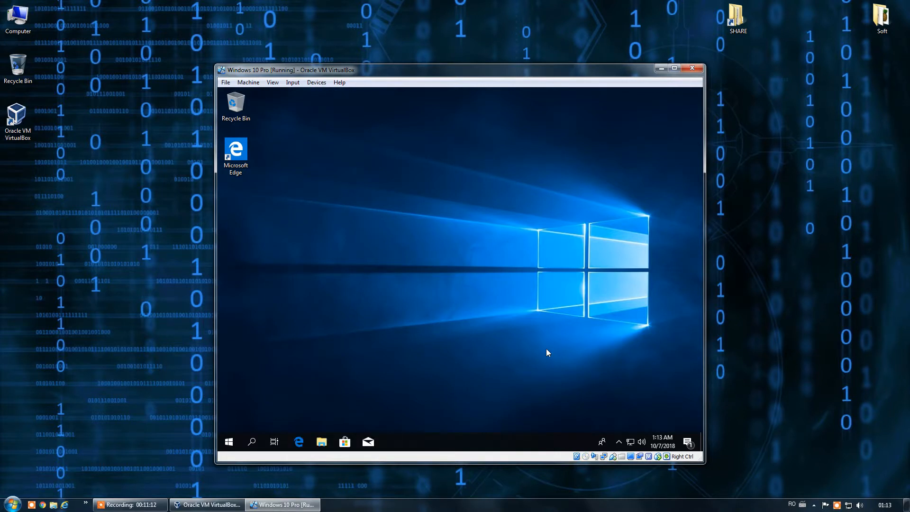
# - Insert the Guest Additions CD image and run VBoxWindowsAdditions.exe from it, allowing it to make changes to the device
pyautogui.click(309, 84)
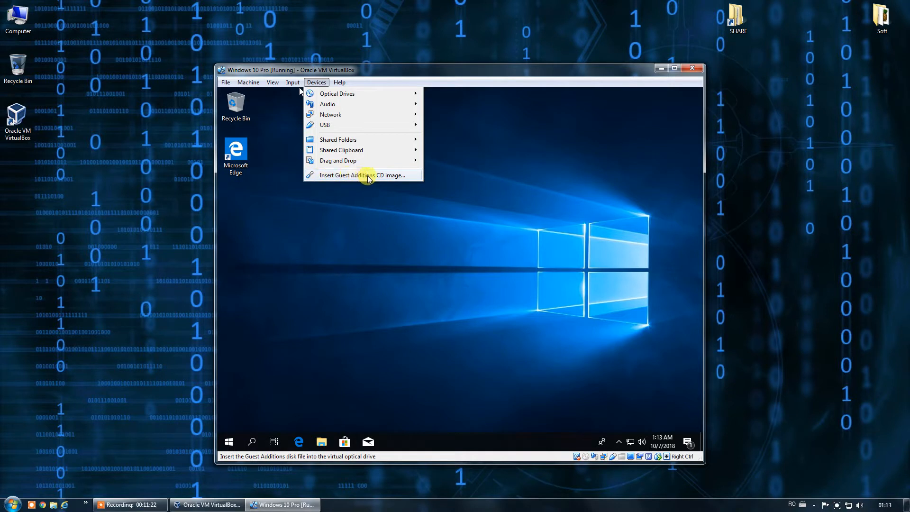
pyautogui.click(396, 176)
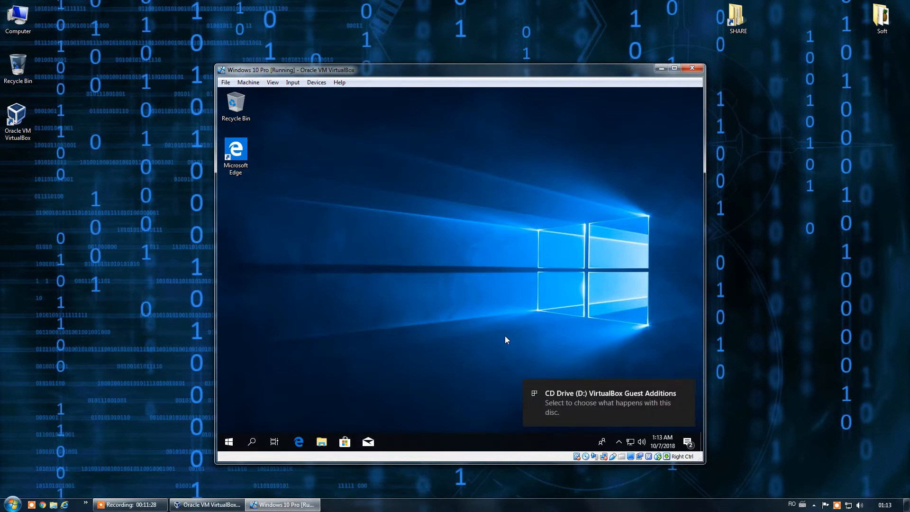
pyautogui.click(581, 392)
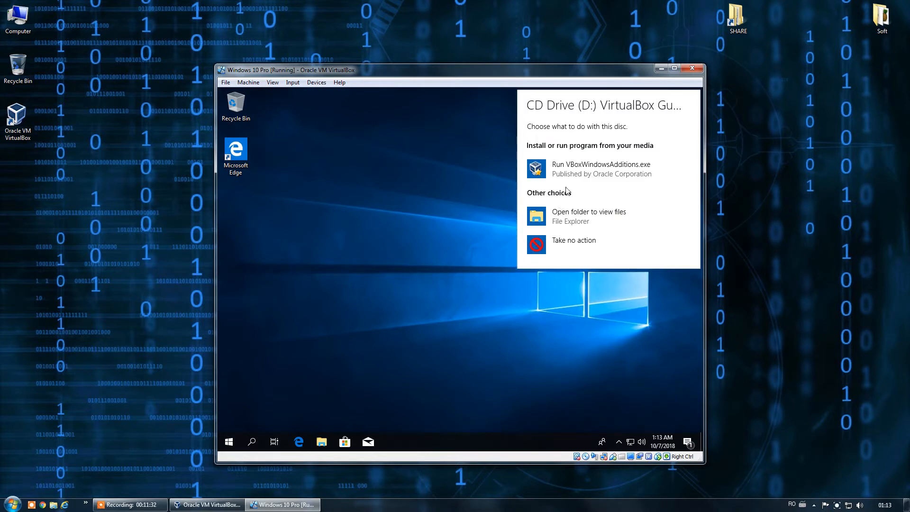
pyautogui.click(573, 171)
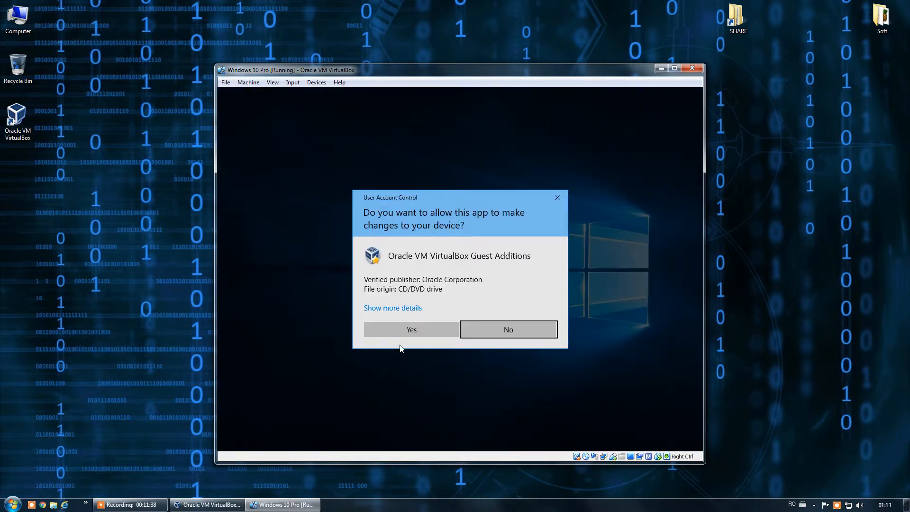
pyautogui.click(407, 331)
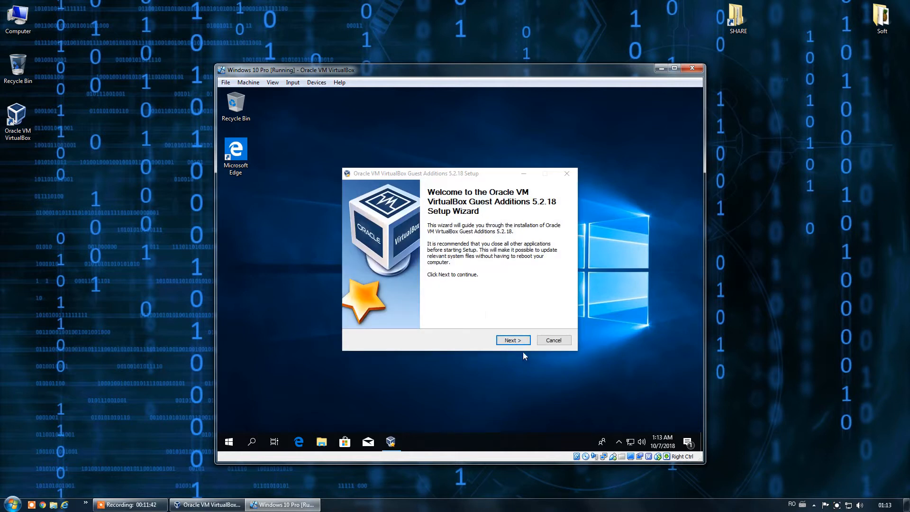
# - Install Guest Additions 5.2.18 in the default folder, accept the Oracle Corporation device software and reboot the virtual machine immediately
pyautogui.click(513, 339)
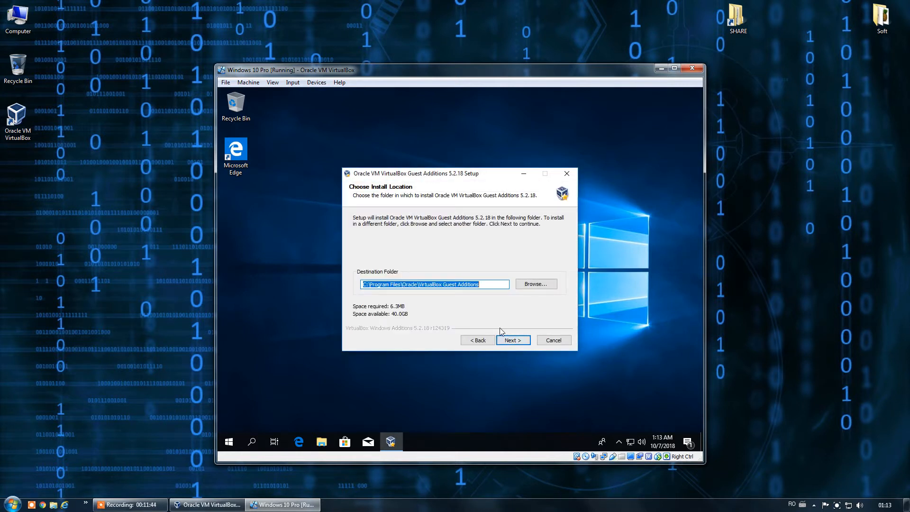
pyautogui.click(514, 341)
pyautogui.click(513, 340)
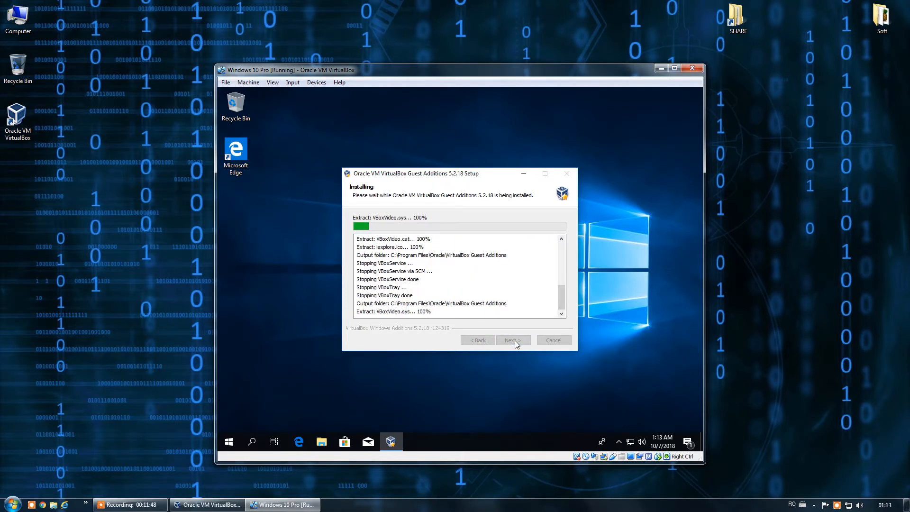
pyautogui.click(315, 85)
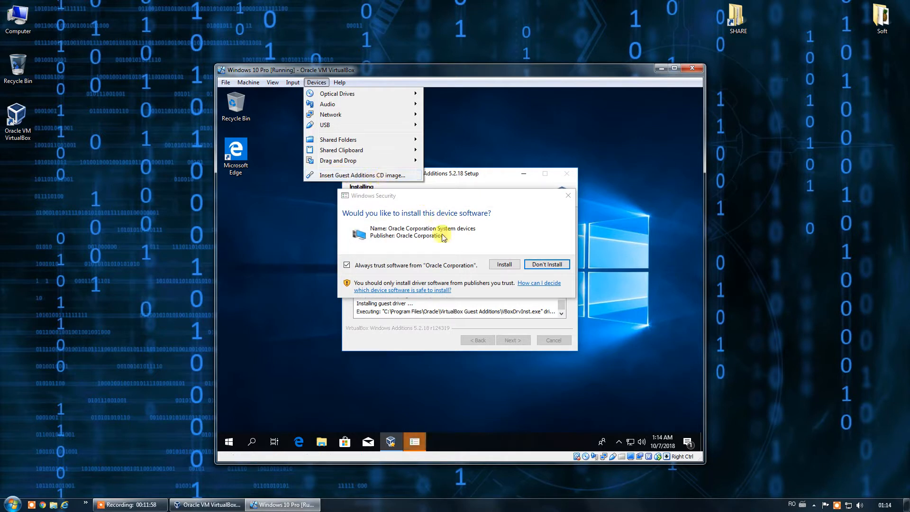
pyautogui.click(505, 265)
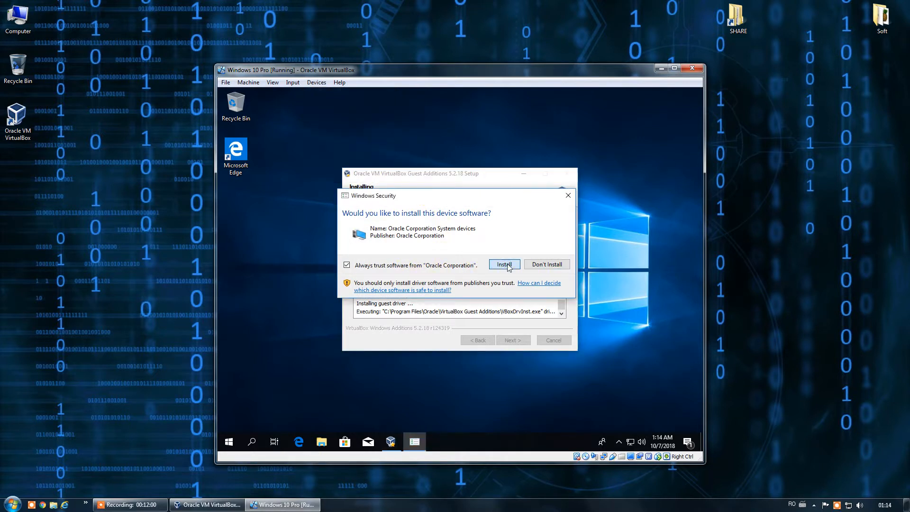
pyautogui.click(508, 264)
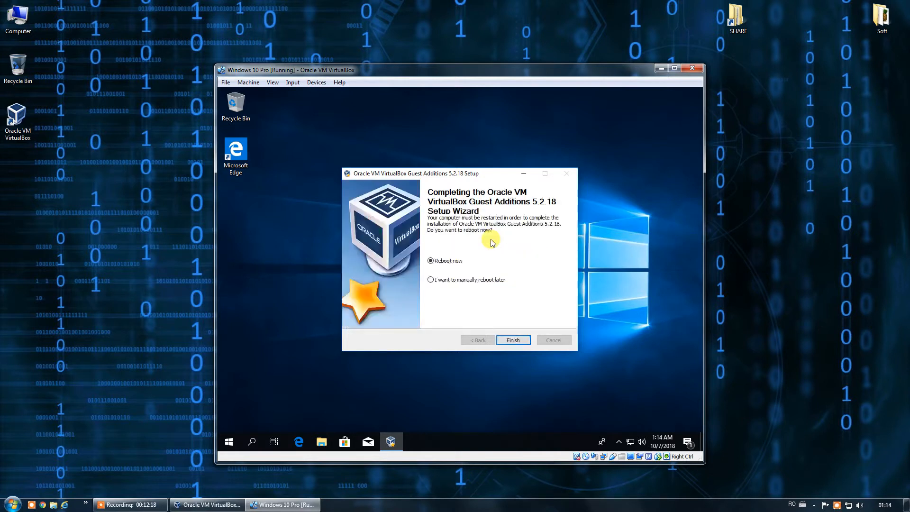
pyautogui.click(515, 341)
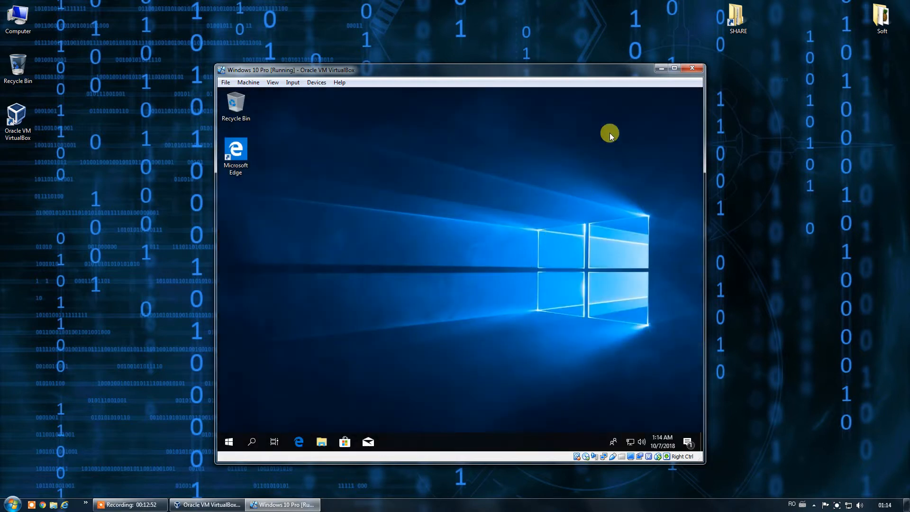
# - Maximize the virtual machine window and hide the Task View button and People from the Windows 10 taskbar
pyautogui.click(675, 68)
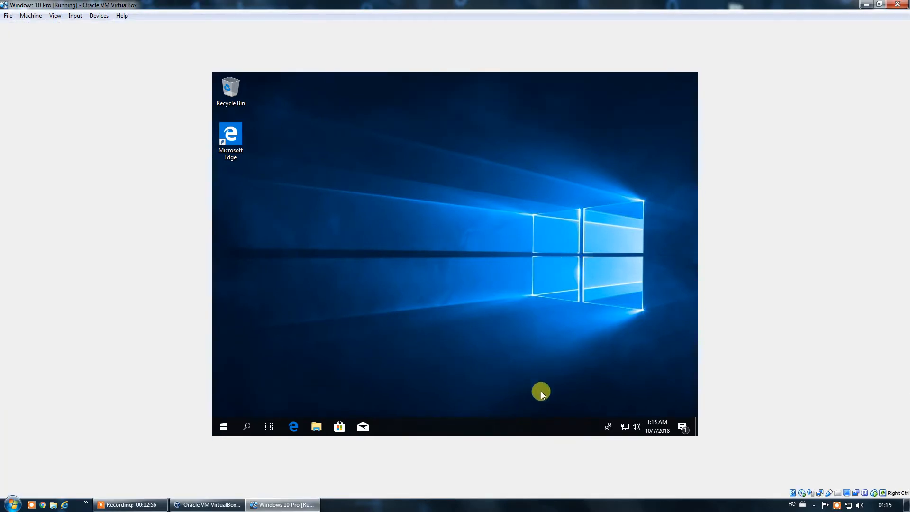
pyautogui.rightClick(477, 423)
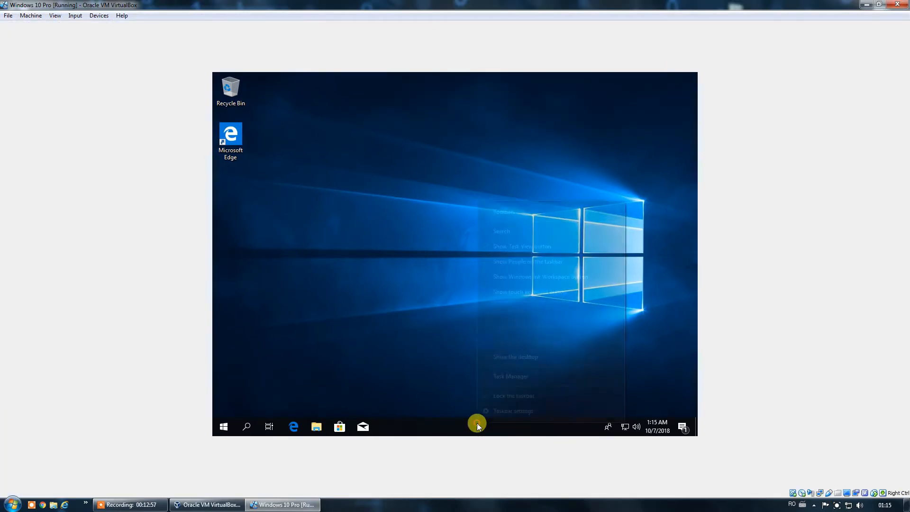
pyautogui.click(422, 369)
pyautogui.rightClick(607, 426)
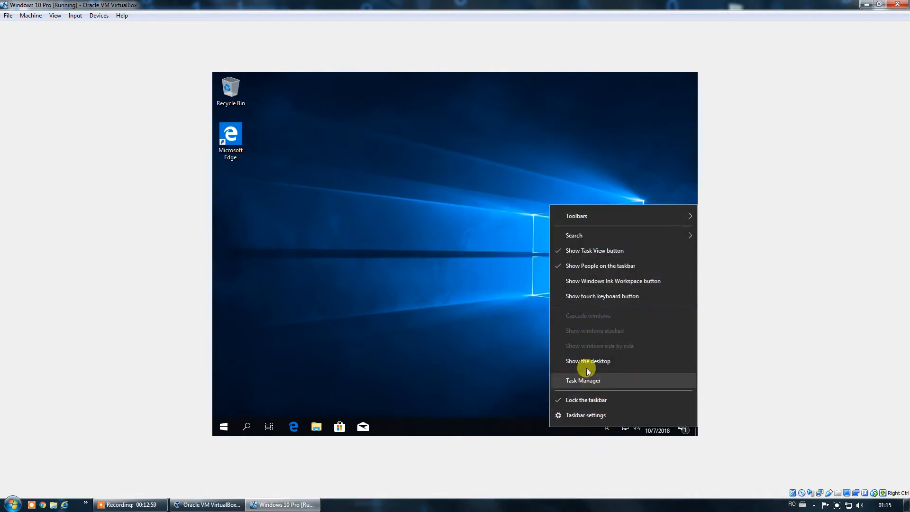
pyautogui.click(586, 256)
pyautogui.rightClick(608, 424)
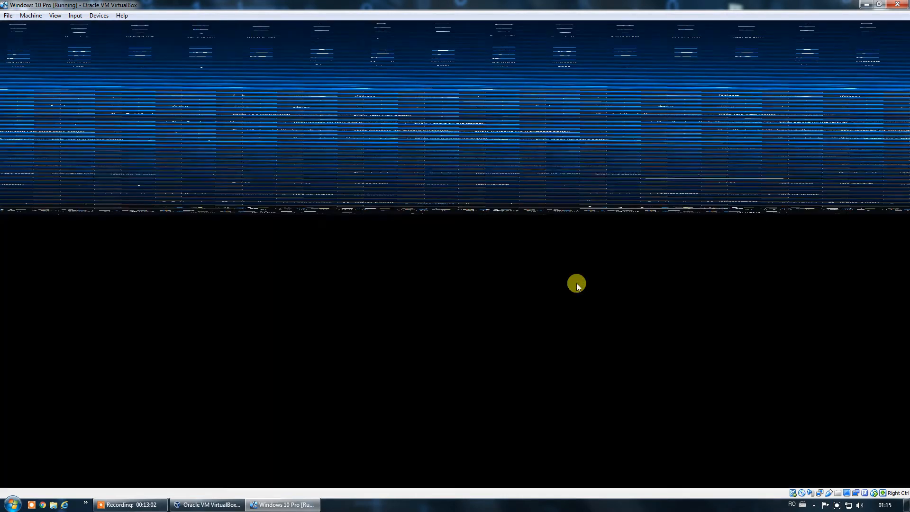
pyautogui.rightClick(778, 476)
pyautogui.click(790, 313)
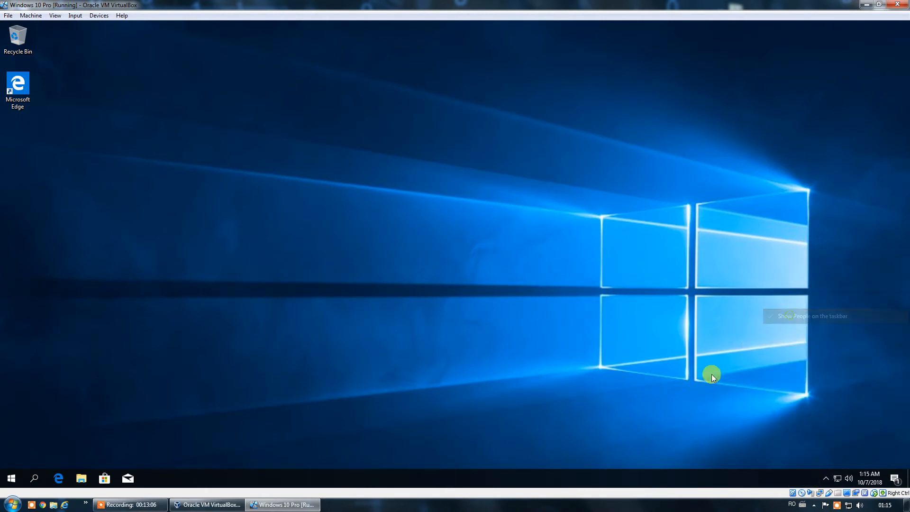
# - Dismiss the Searching for Display Driver notification from the Windows 10 notification list and close the list
pyautogui.click(898, 480)
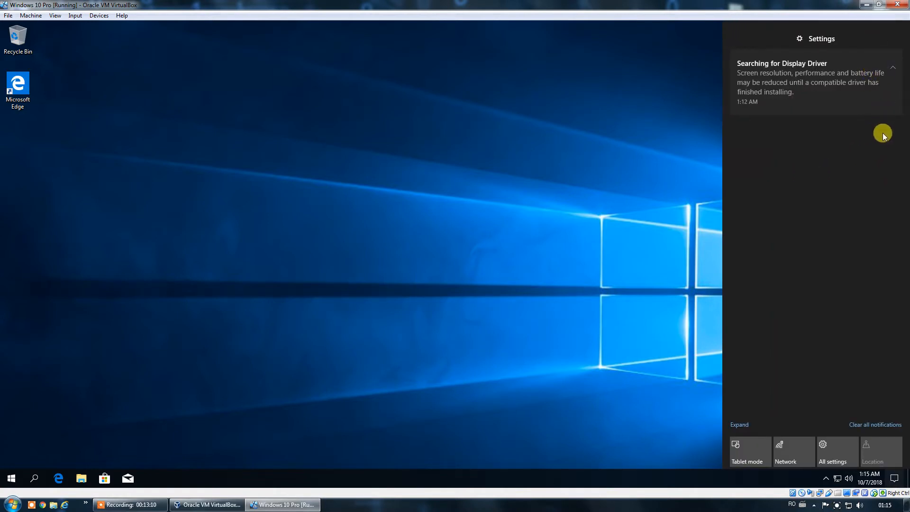
pyautogui.click(893, 59)
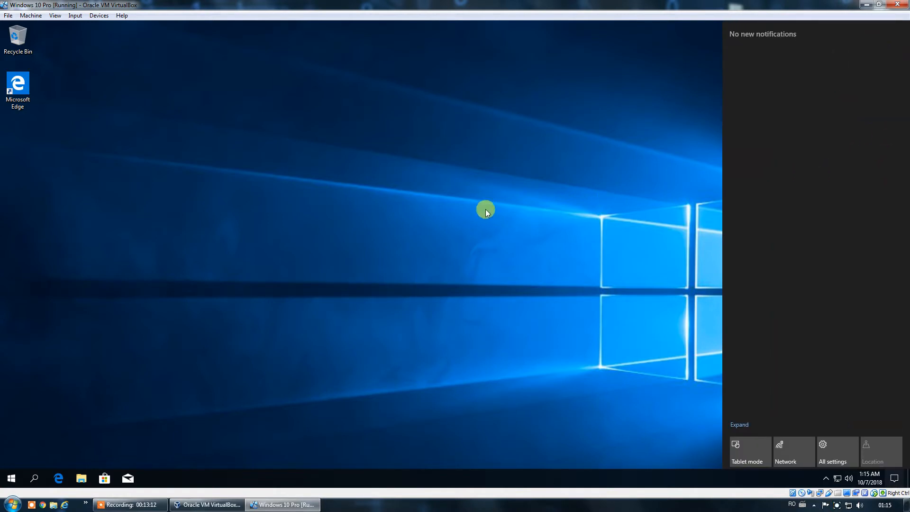
pyautogui.click(465, 226)
# - Unpin Mail and Microsoft Store from the Windows 10 taskbar and close the Microsoft Store window
pyautogui.rightClick(110, 480)
pyautogui.click(94, 444)
pyautogui.rightClick(132, 477)
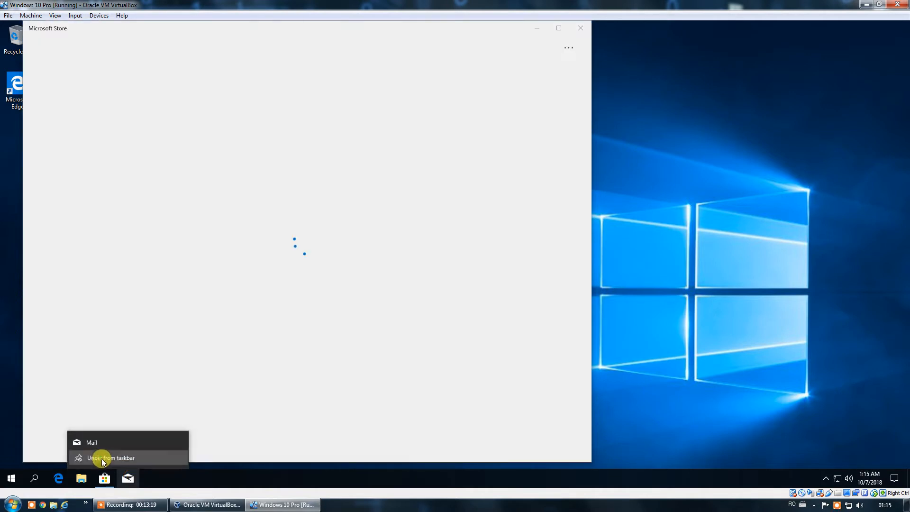
pyautogui.click(101, 457)
pyautogui.rightClick(104, 475)
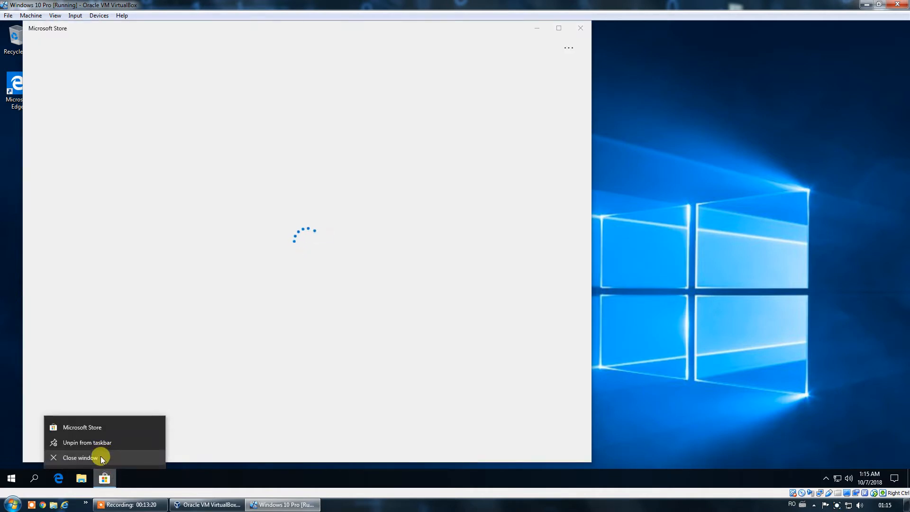
pyautogui.click(94, 441)
pyautogui.rightClick(82, 480)
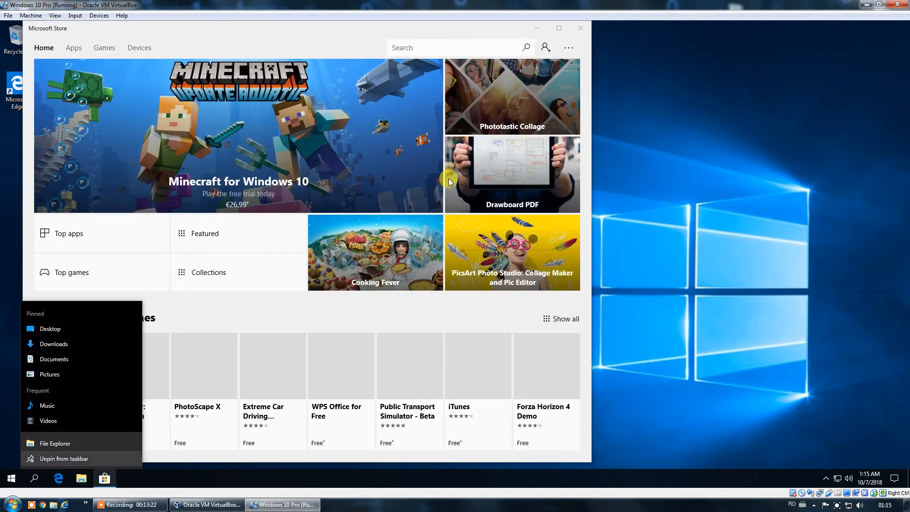
pyautogui.click(580, 28)
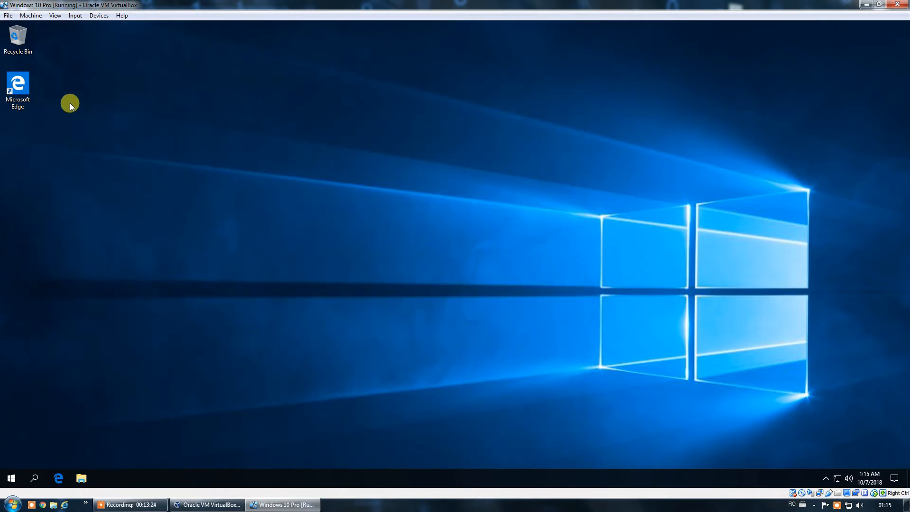
# - Enable the Computer desktop icon through the Themes personalization settings, apply it and close the settings
pyautogui.rightClick(149, 235)
pyautogui.click(168, 304)
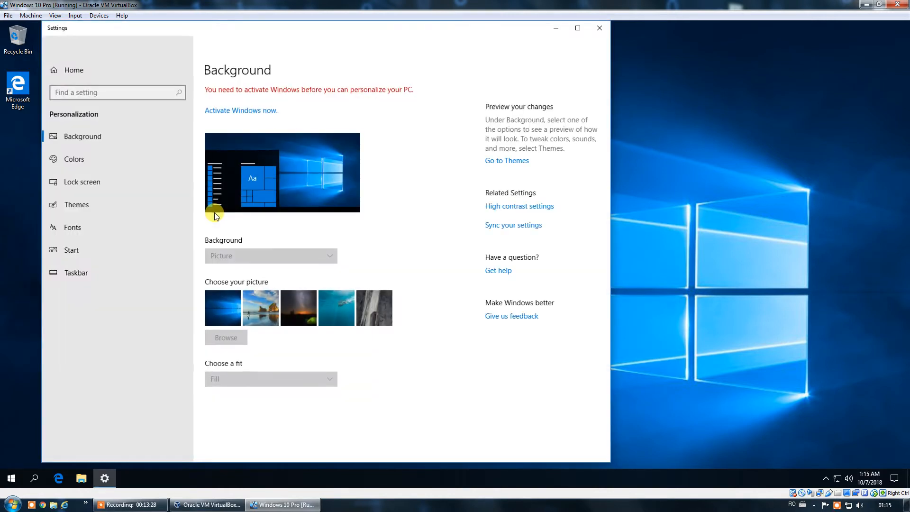
pyautogui.click(79, 207)
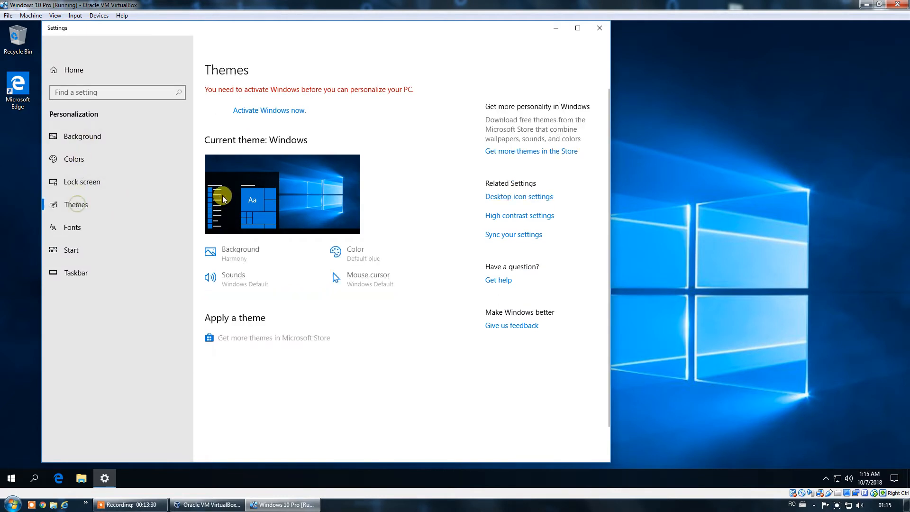
pyautogui.click(516, 199)
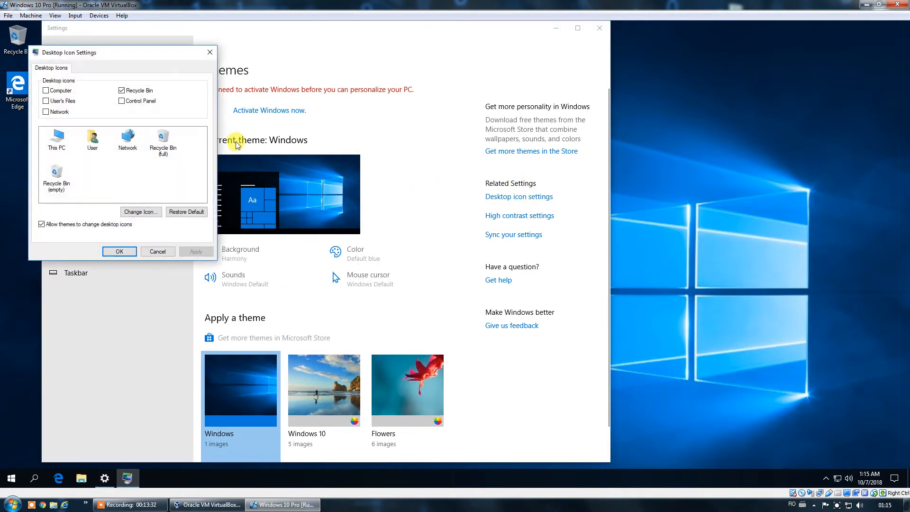
pyautogui.click(46, 90)
pyautogui.click(196, 251)
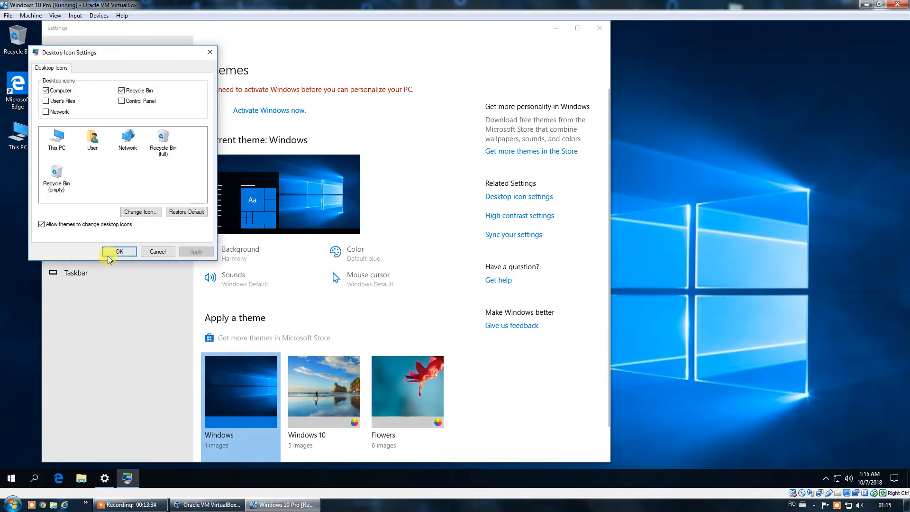
pyautogui.click(113, 251)
pyautogui.click(599, 29)
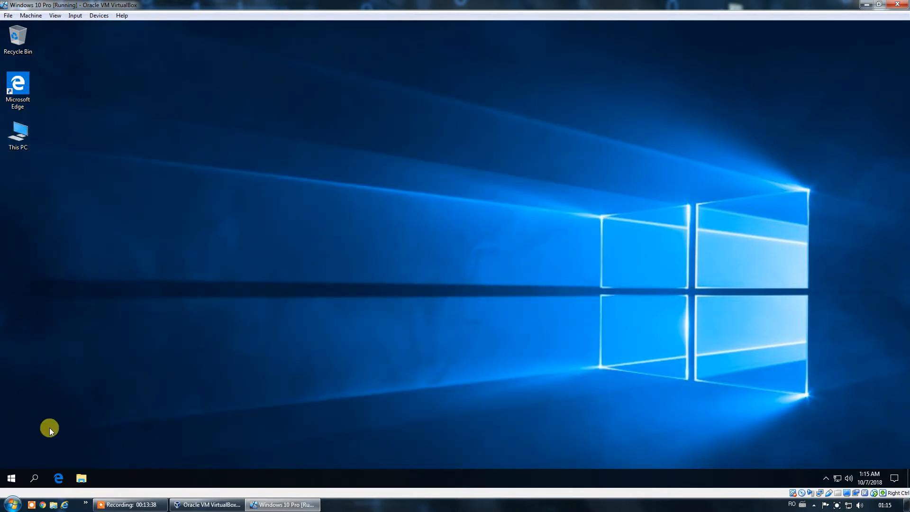
# - Adjust the Windows 10 visual effects for best performance in the advanced system settings, apply the change and close the system windows
pyautogui.rightClick(20, 137)
pyautogui.click(74, 253)
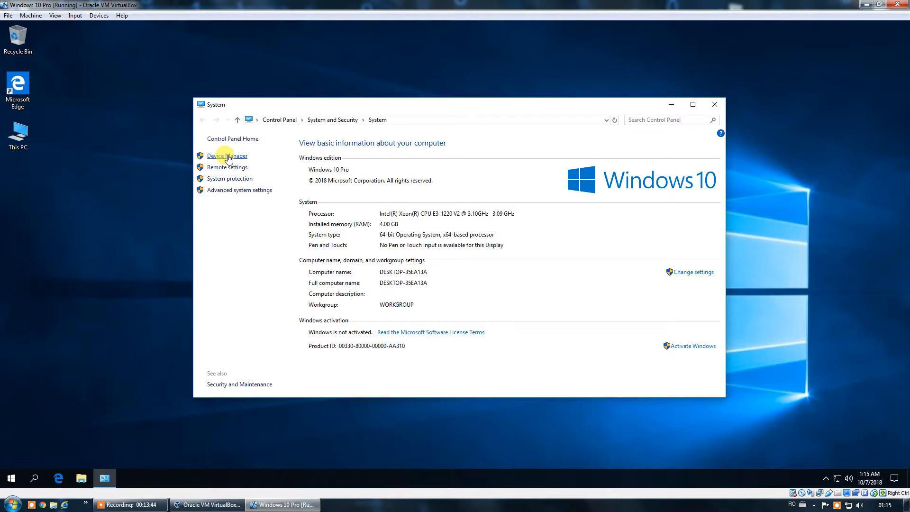
pyautogui.click(231, 190)
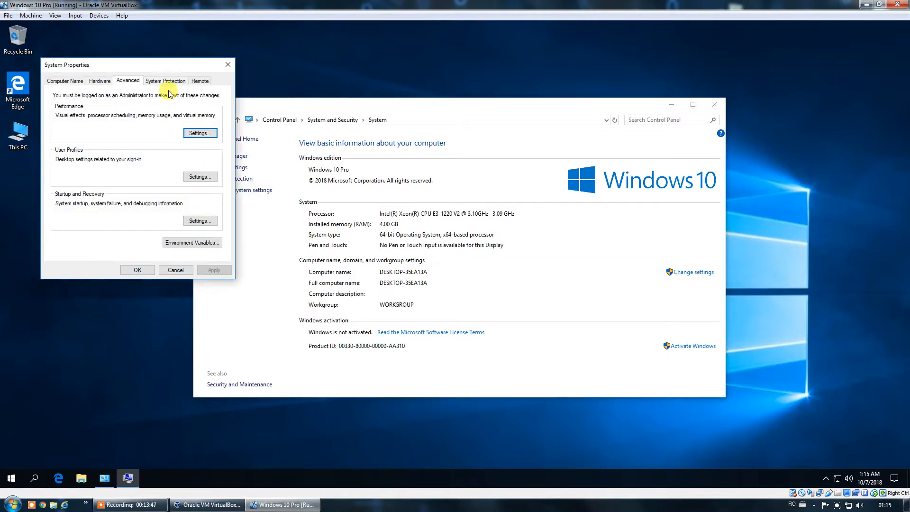
pyautogui.click(200, 135)
pyautogui.click(85, 175)
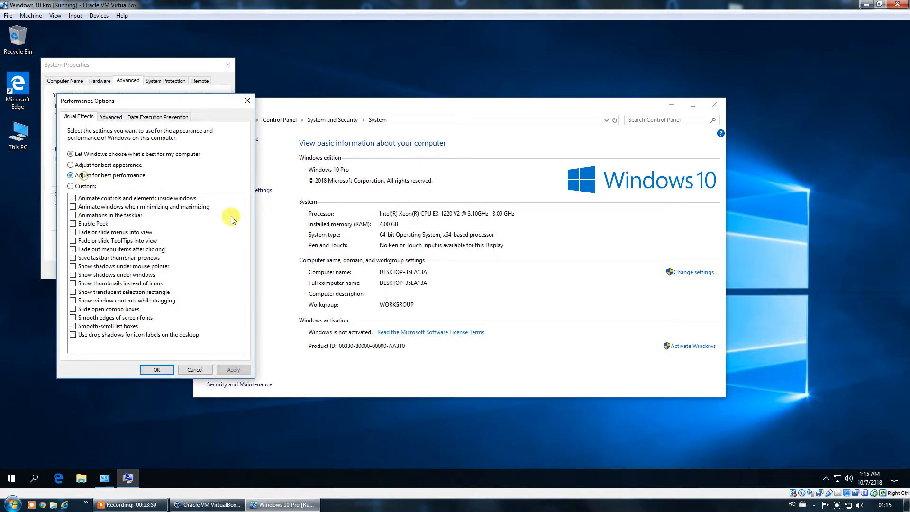
pyautogui.click(234, 369)
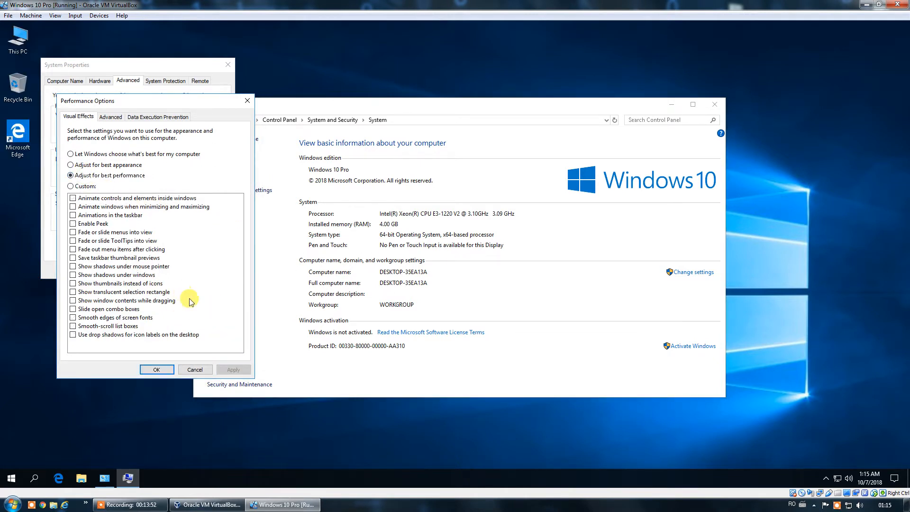
pyautogui.click(156, 370)
pyautogui.click(136, 267)
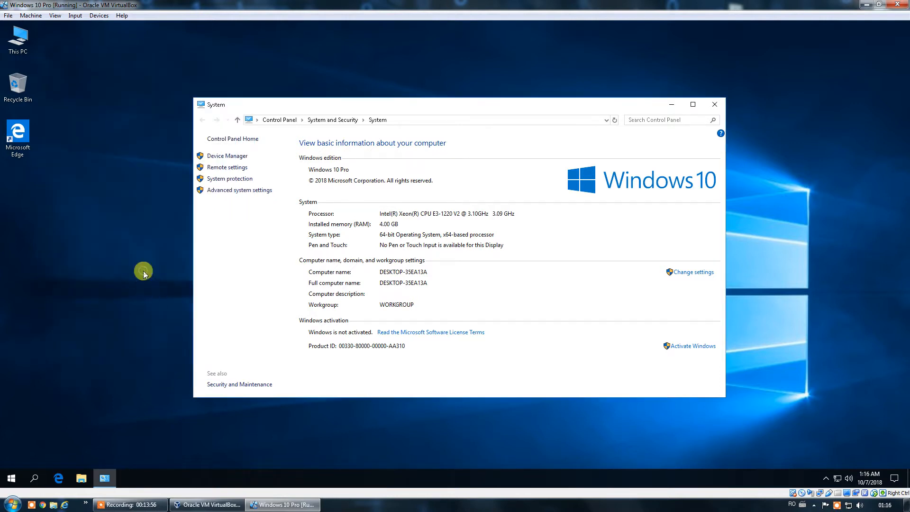
pyautogui.click(719, 107)
# - Examine the Background and Themes personalization settings of Windows 10, close them and refresh the desktop
pyautogui.rightClick(358, 141)
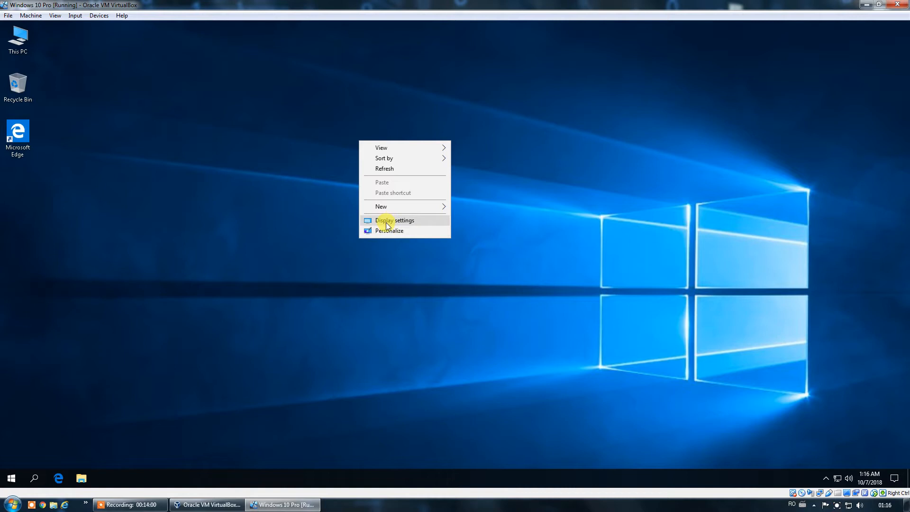
pyautogui.click(386, 231)
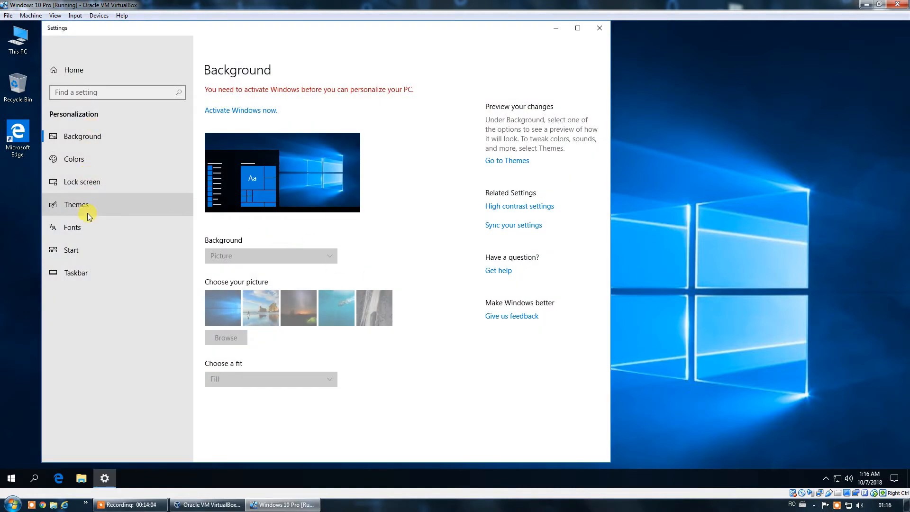
pyautogui.click(88, 216)
pyautogui.scroll(-1, 319, 325)
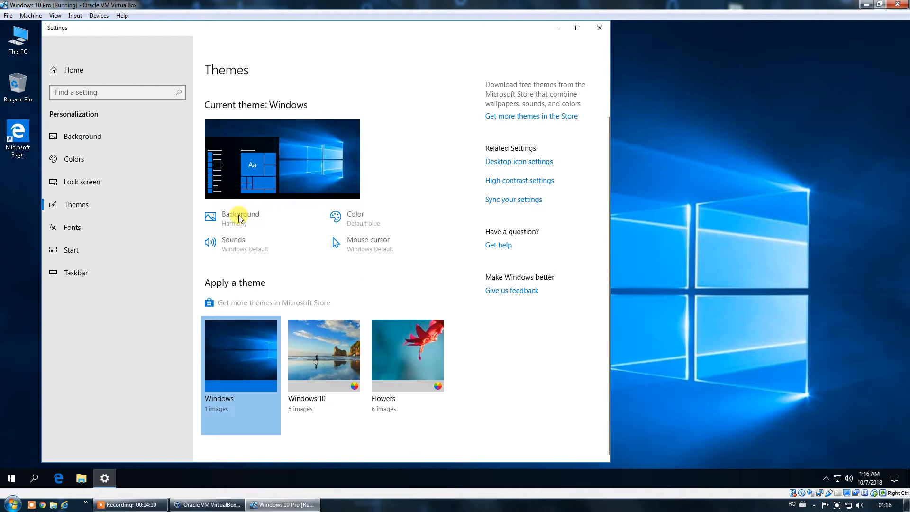
pyautogui.scroll(1, 314, 195)
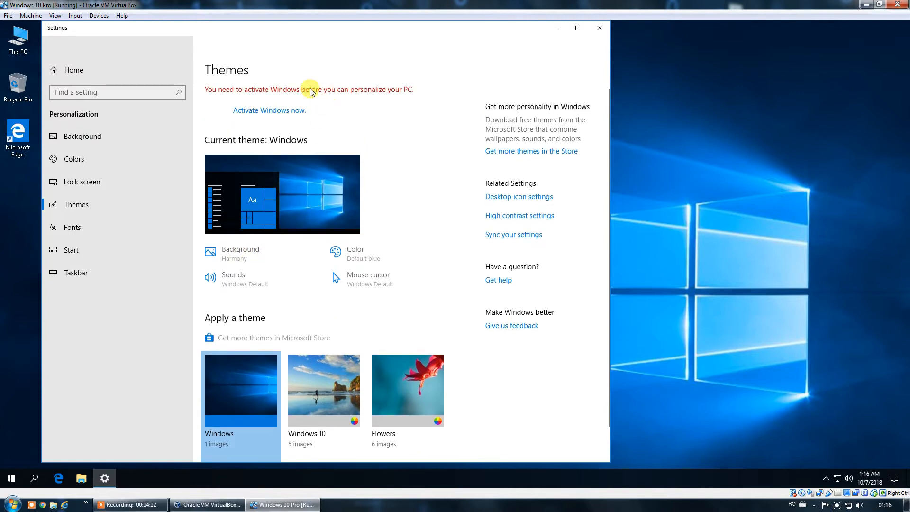
pyautogui.click(599, 29)
pyautogui.rightClick(432, 185)
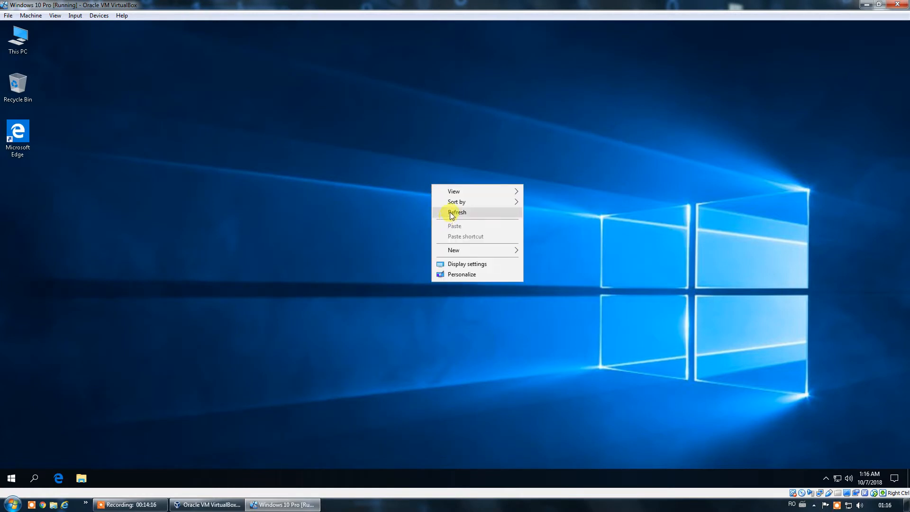
pyautogui.click(452, 213)
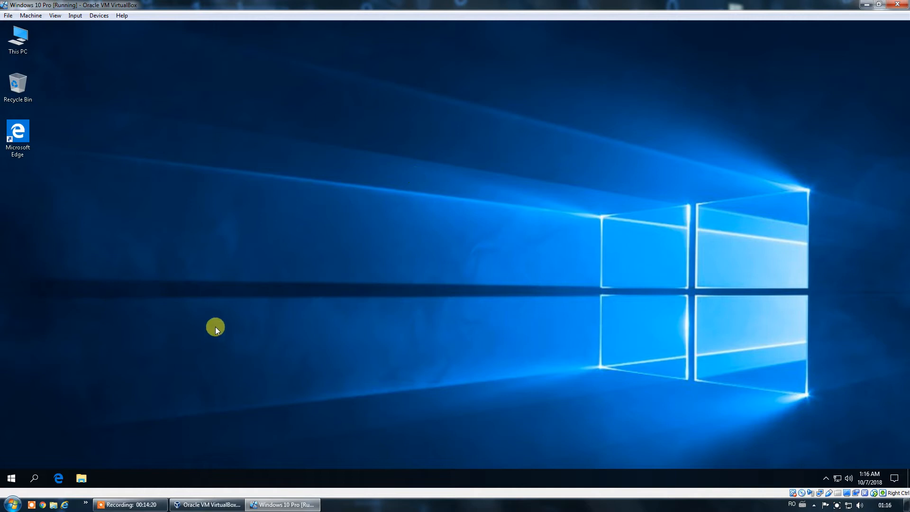
# - Check the virtual machine's close options, cancel them, and shut down Windows 10 from within the guest
pyautogui.click(903, 6)
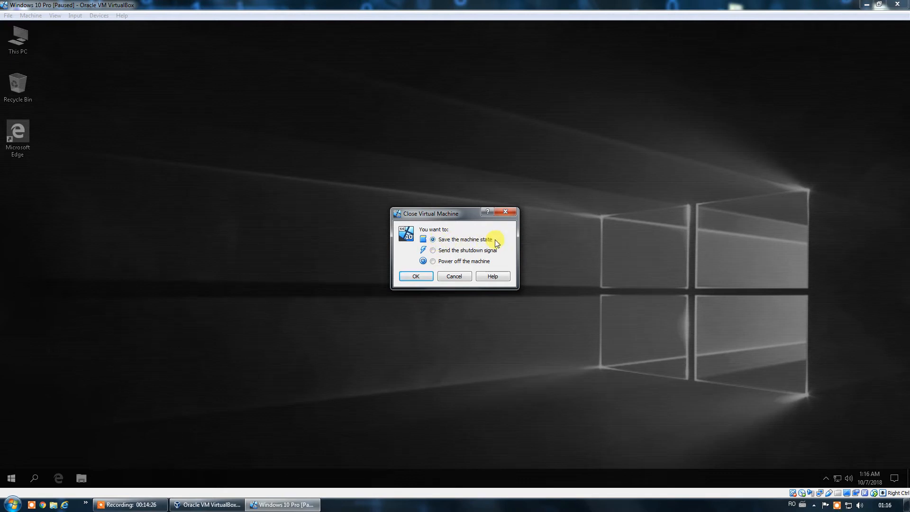
pyautogui.click(455, 277)
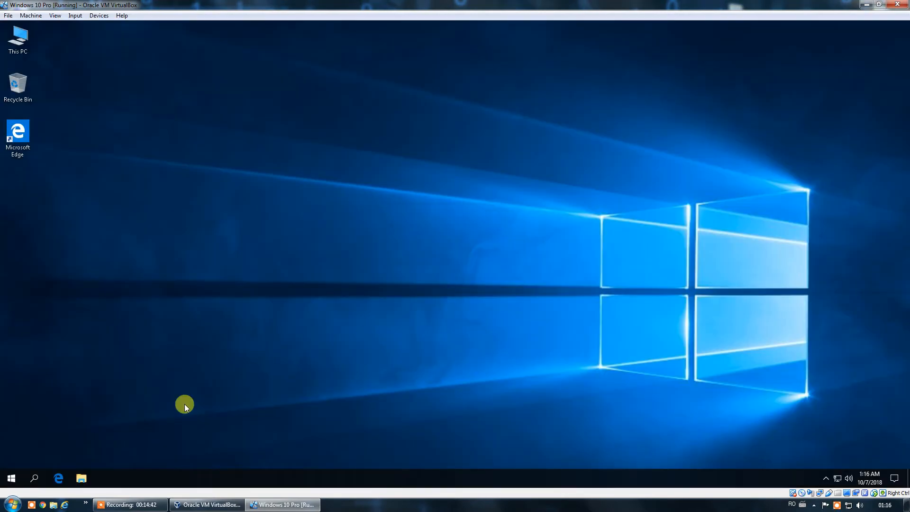
pyautogui.click(12, 478)
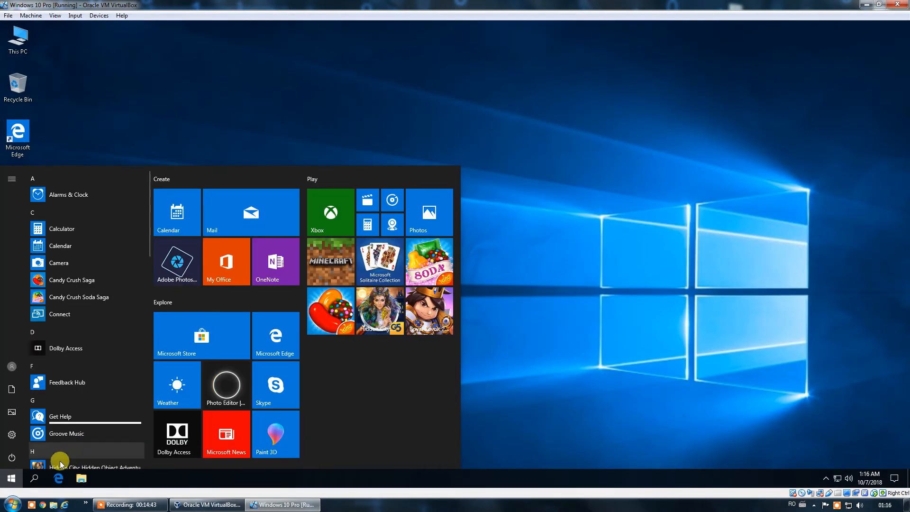
pyautogui.click(11, 459)
pyautogui.click(28, 427)
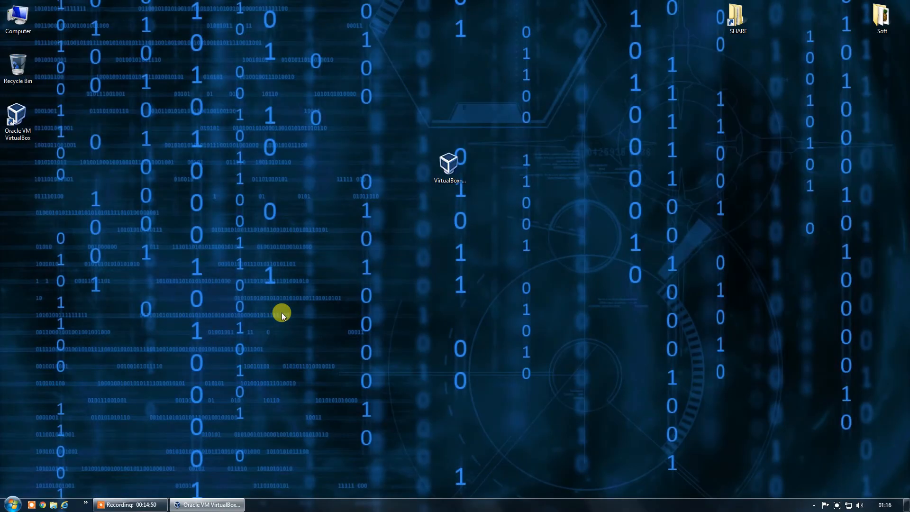
# - Switch to VirtualBox Manager, view the Export Virtual Appliance wizard for Windows 10 Pro up to its storage settings, and cancel it
pyautogui.click(204, 505)
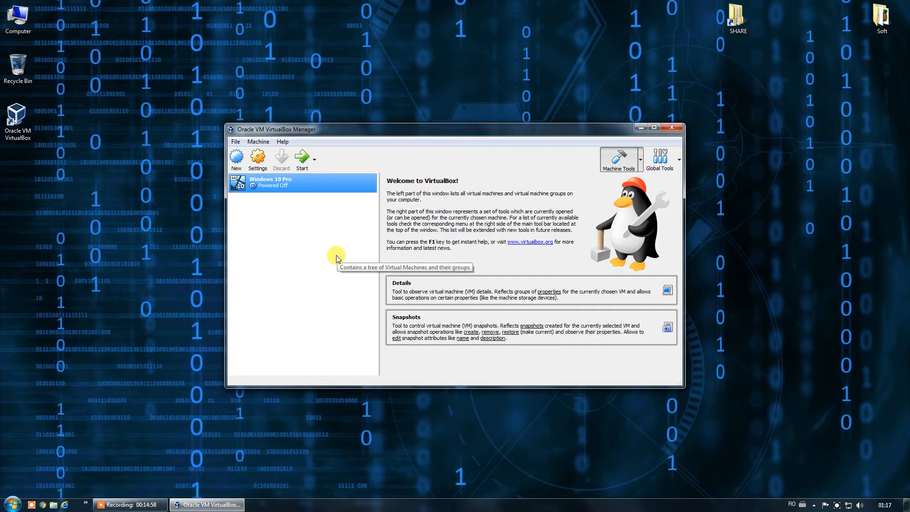
pyautogui.rightClick(282, 186)
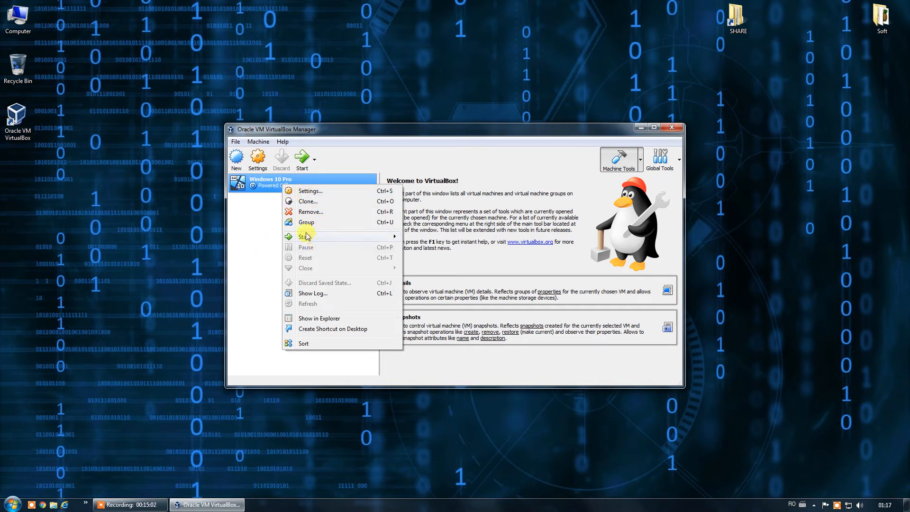
pyautogui.click(270, 261)
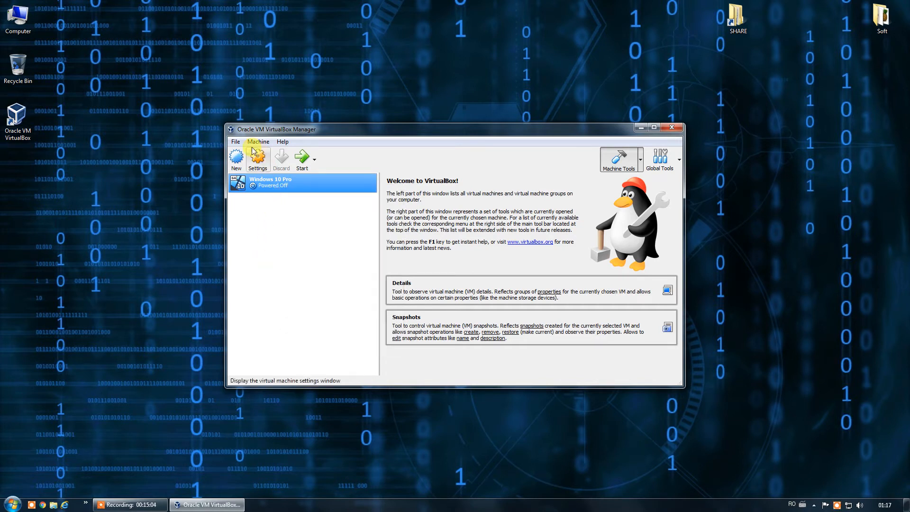
pyautogui.click(235, 143)
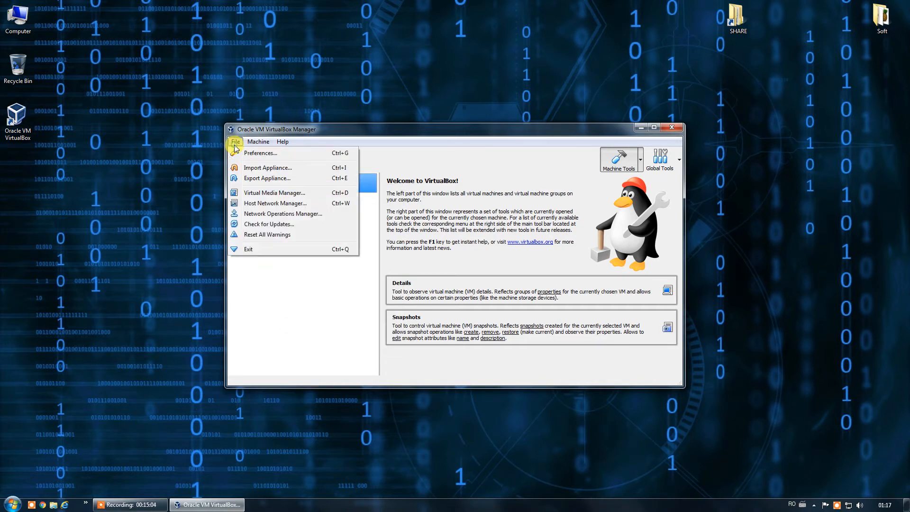
pyautogui.click(258, 180)
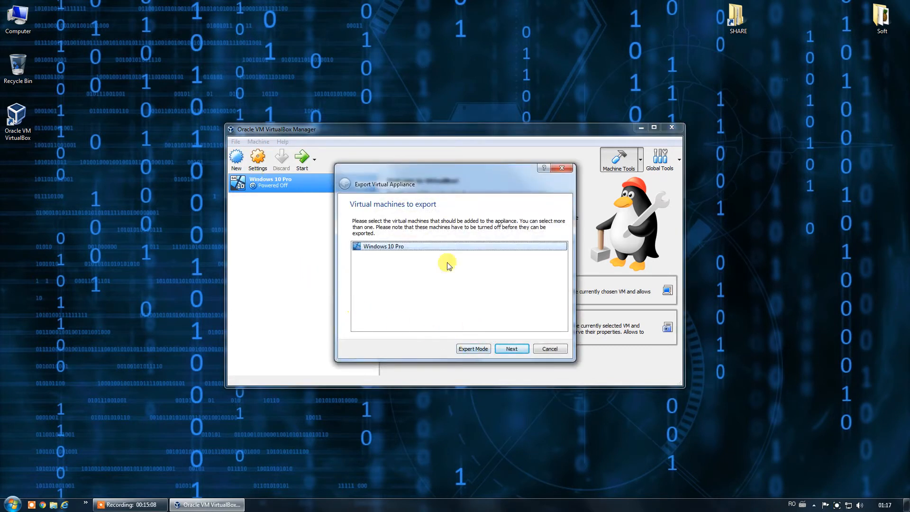
pyautogui.click(511, 349)
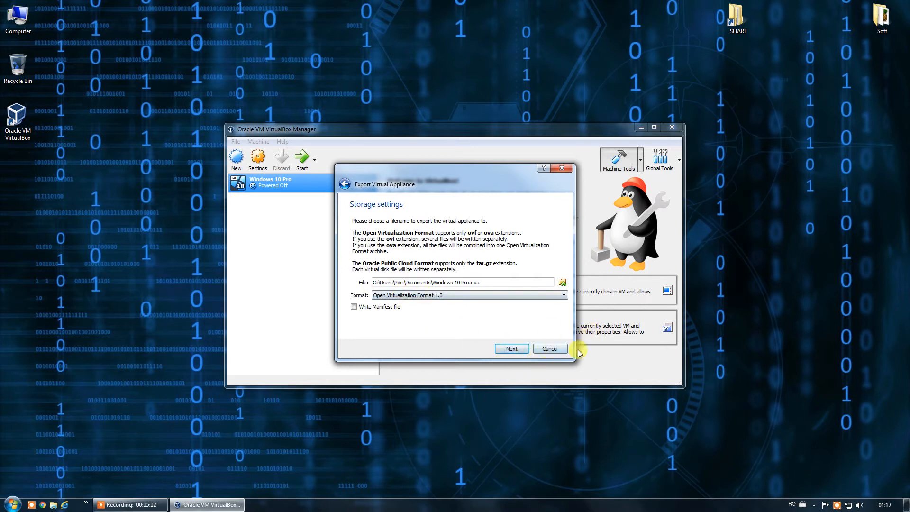
pyautogui.click(550, 349)
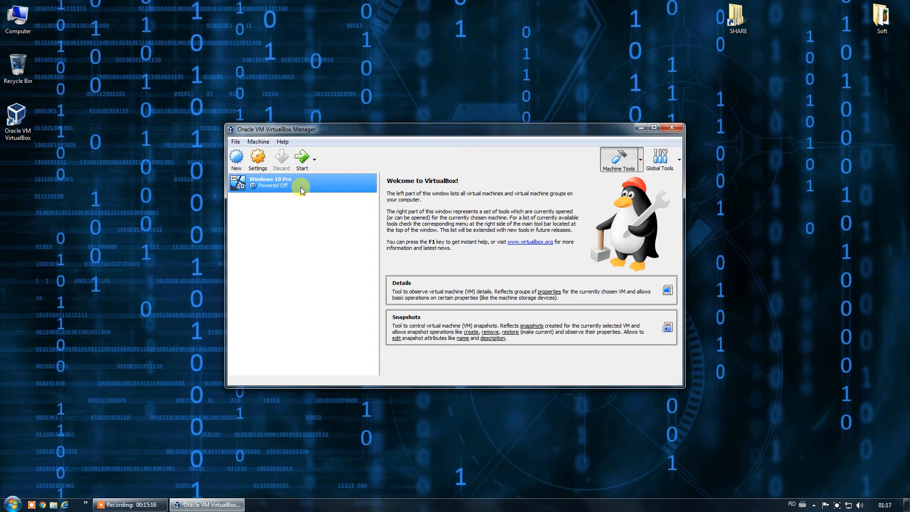
# - Clone the Windows 10 Pro virtual machine as a full clone named Windows 10 Pro Clone
pyautogui.rightClick(270, 185)
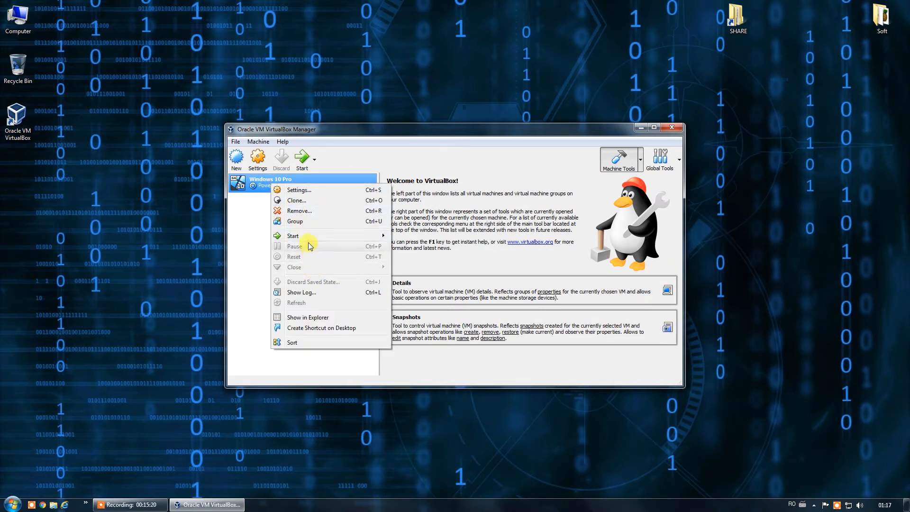
pyautogui.click(297, 200)
pyautogui.doubleClick(410, 248)
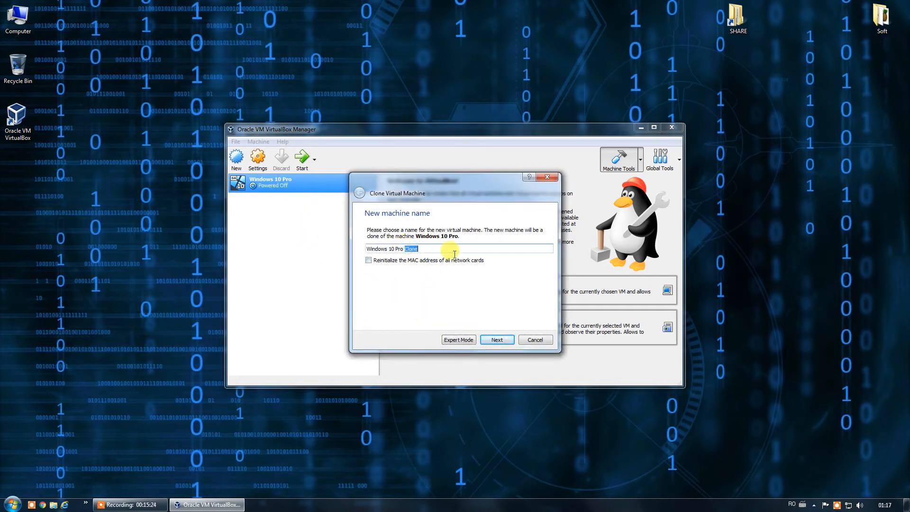
pyautogui.click(497, 348)
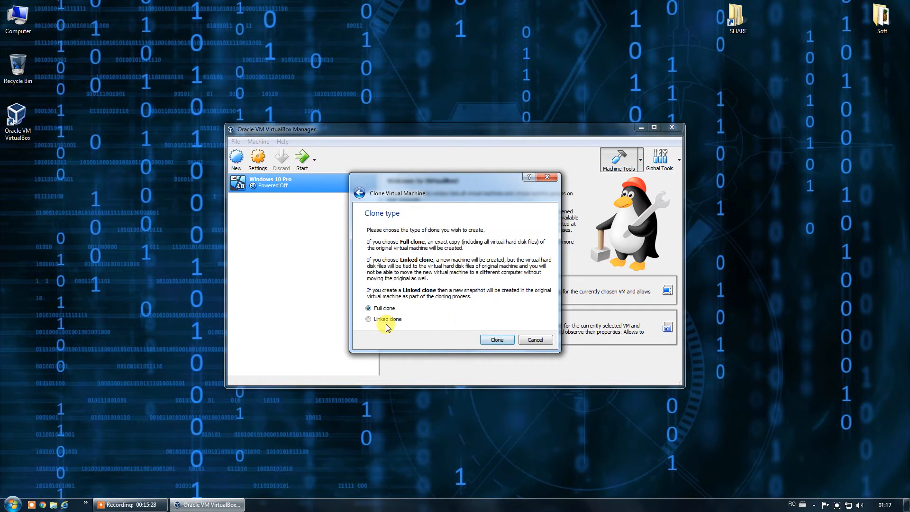
pyautogui.click(504, 341)
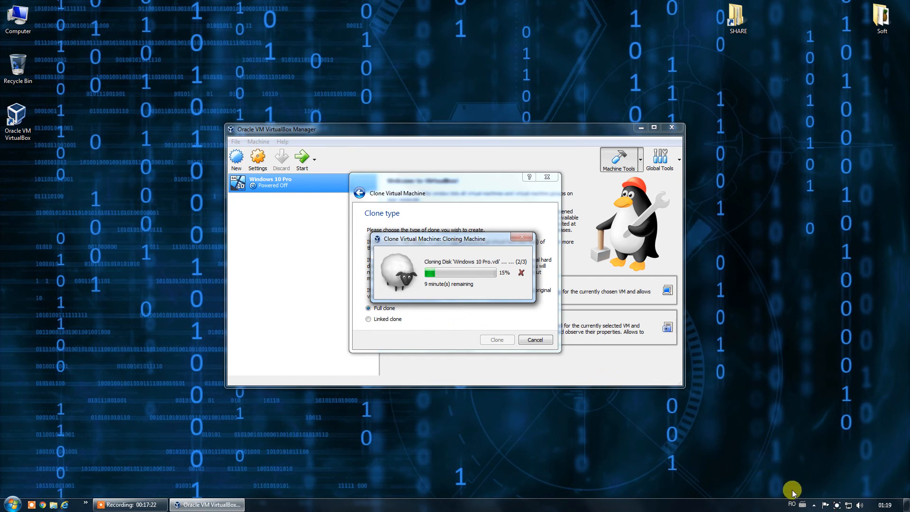
pyautogui.rightClick(837, 505)
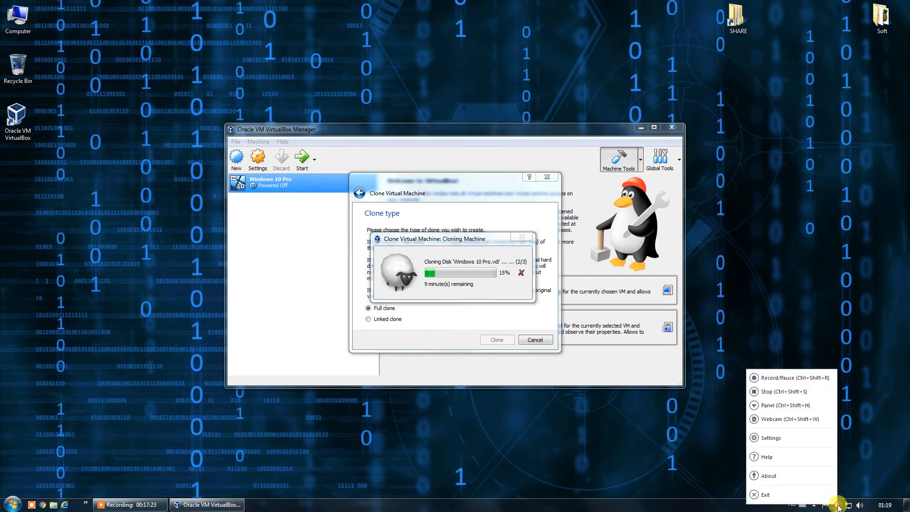
pyautogui.click(781, 379)
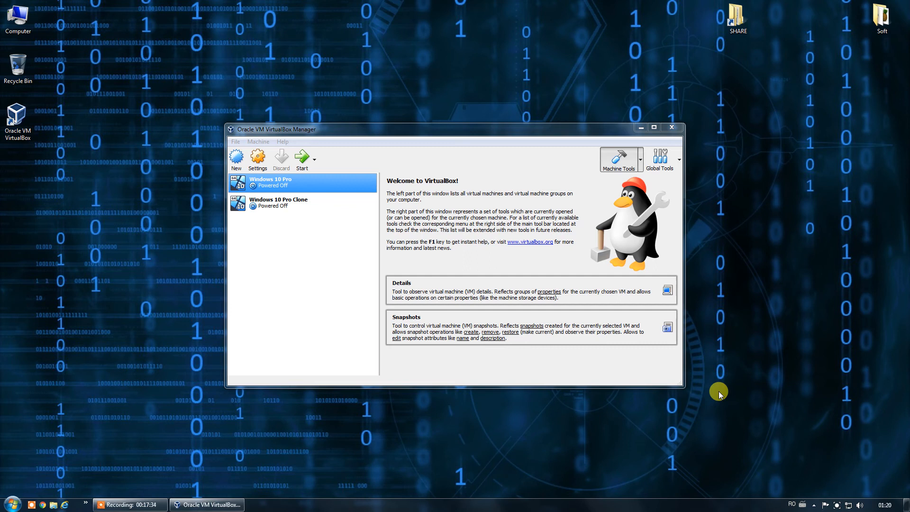
# - Select the original Windows 10 Pro virtual machine instead of its clone and start it
pyautogui.click(260, 206)
pyautogui.click(277, 184)
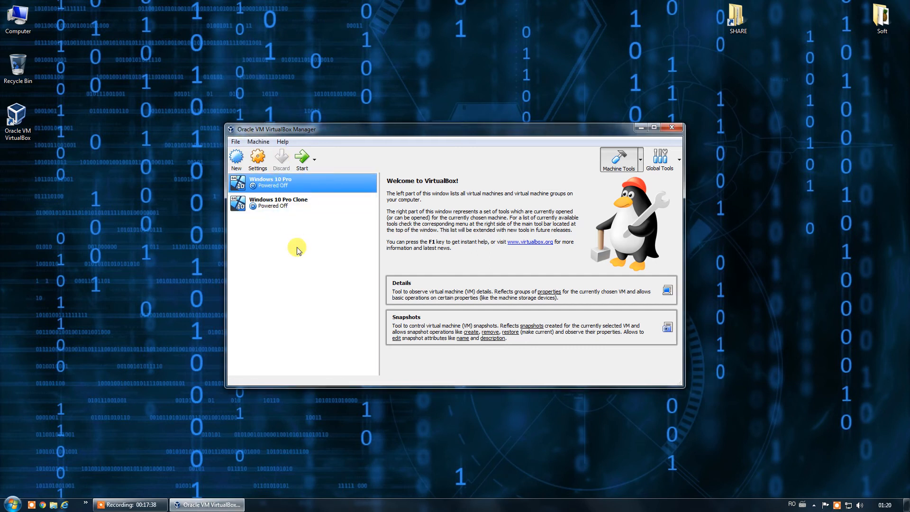
pyautogui.click(303, 165)
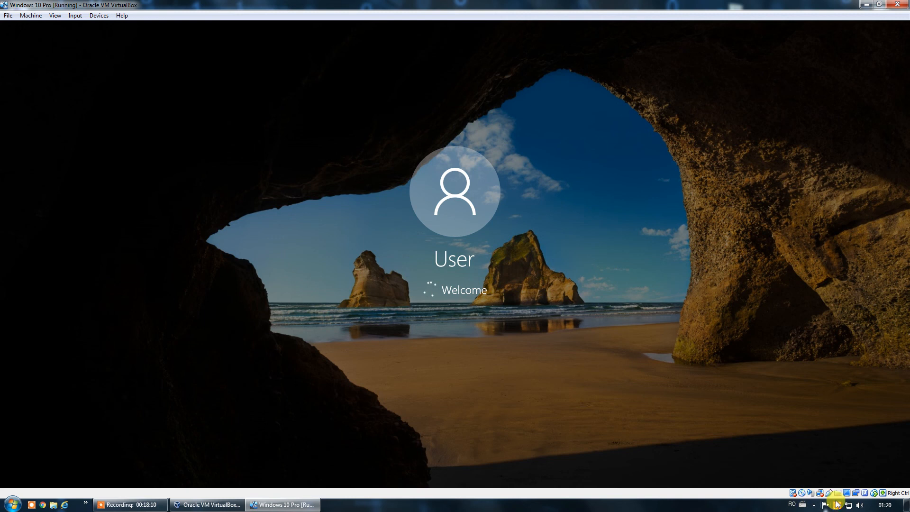
pyautogui.rightClick(838, 504)
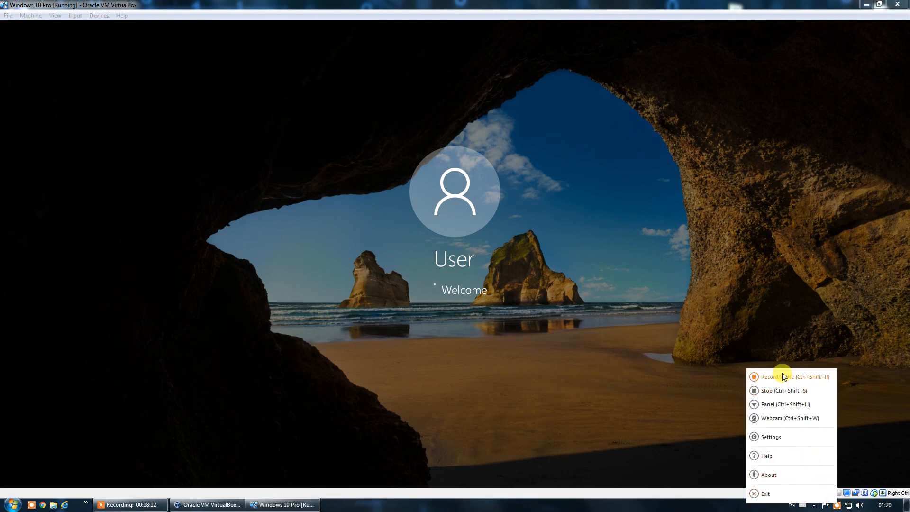